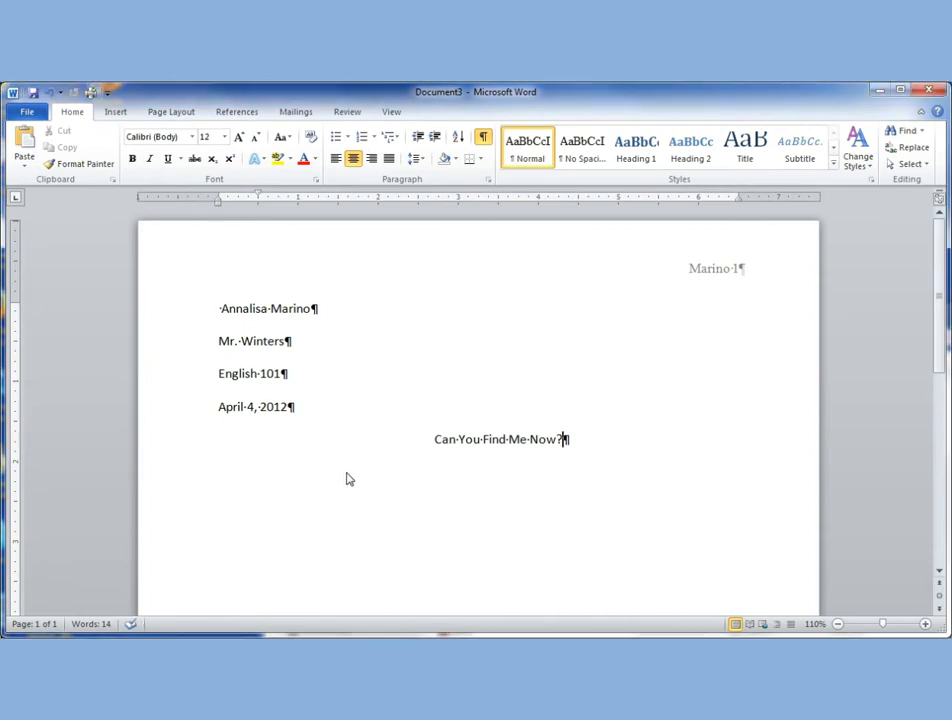
Start a left-aligned paragraph below the title, paste the copied introduction with its source formatting, and enter the misspelled word "teh" at its end.
key("Return")
left_click(336, 159)
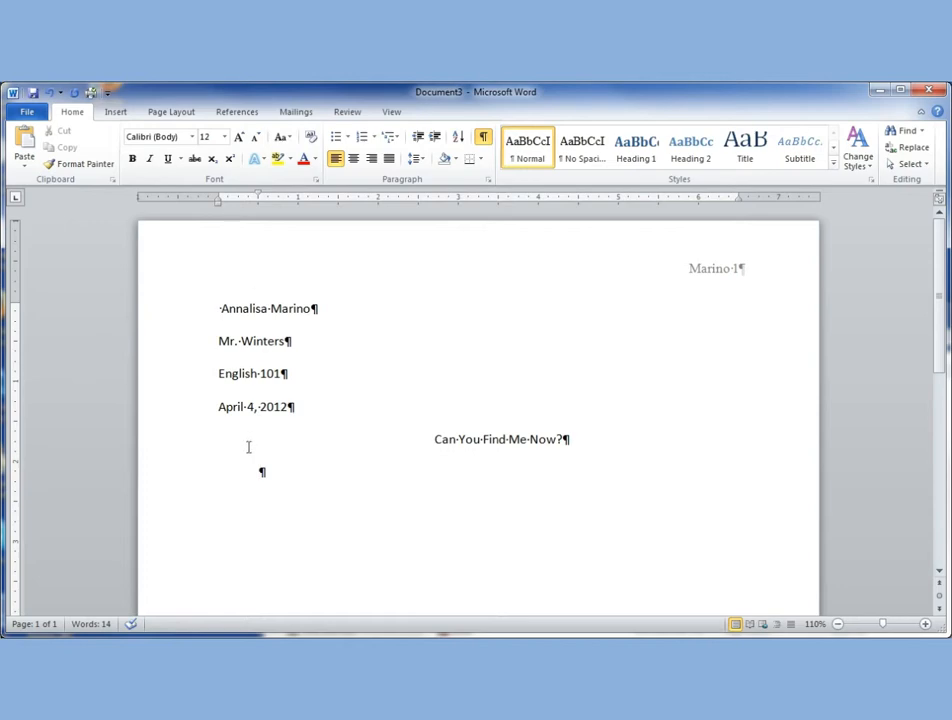
right_click(261, 471)
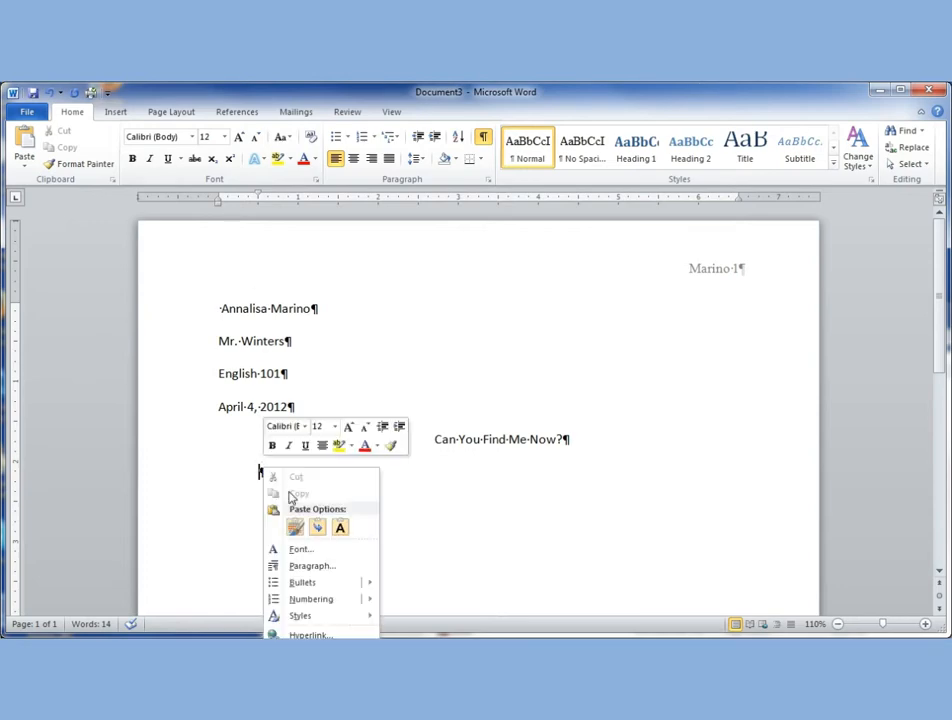
left_click(302, 530)
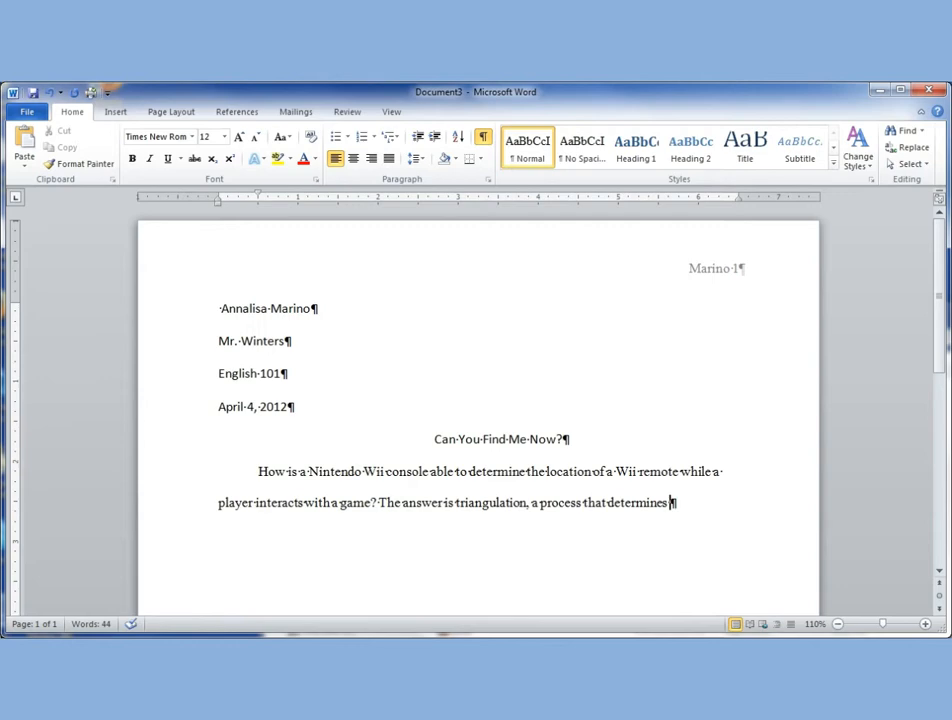
type("teh")
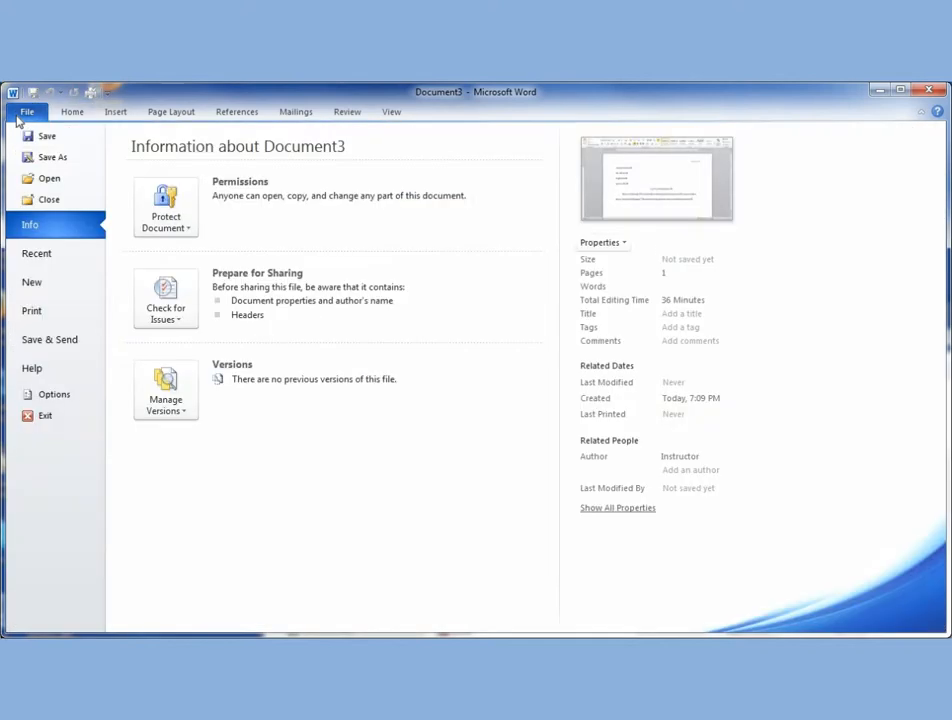
Examine the list of AutoCorrect replacement entries in the proofing options, then close the options.
left_click(26, 111)
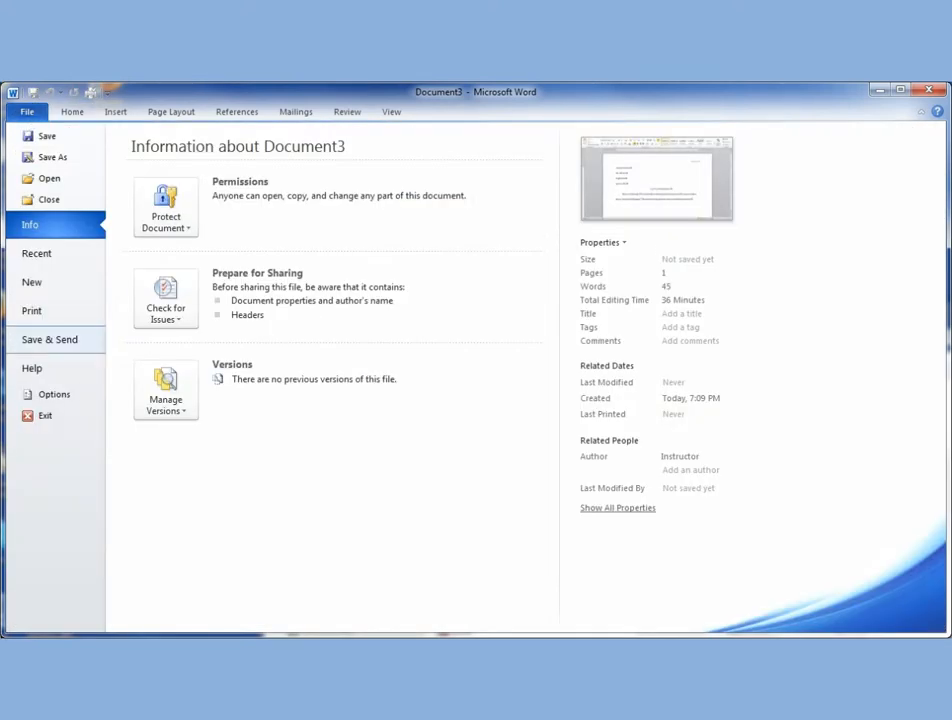
left_click(33, 400)
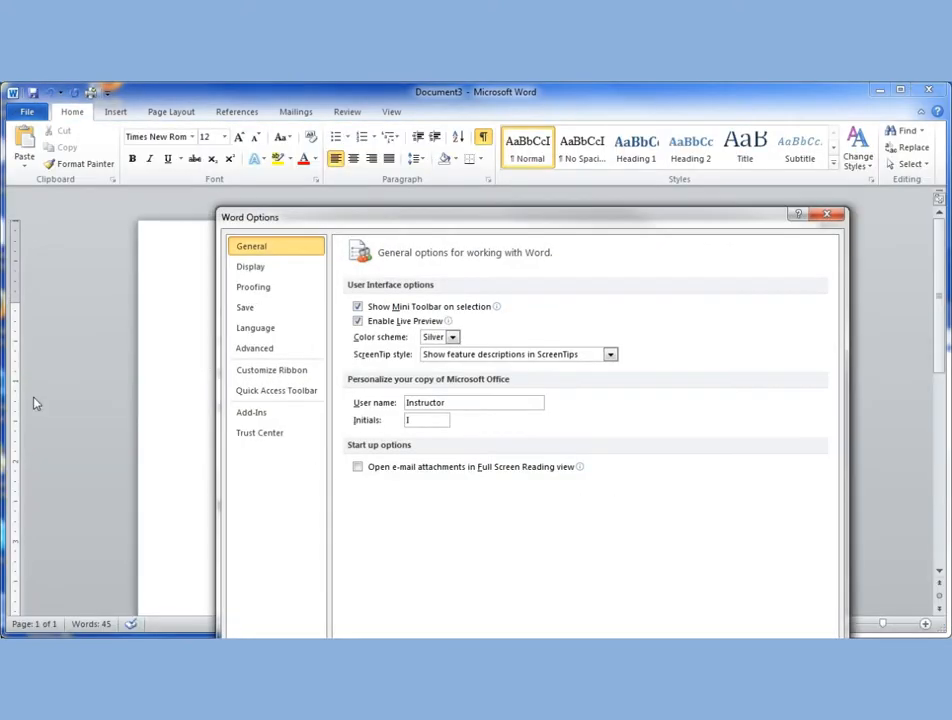
left_click(265, 289)
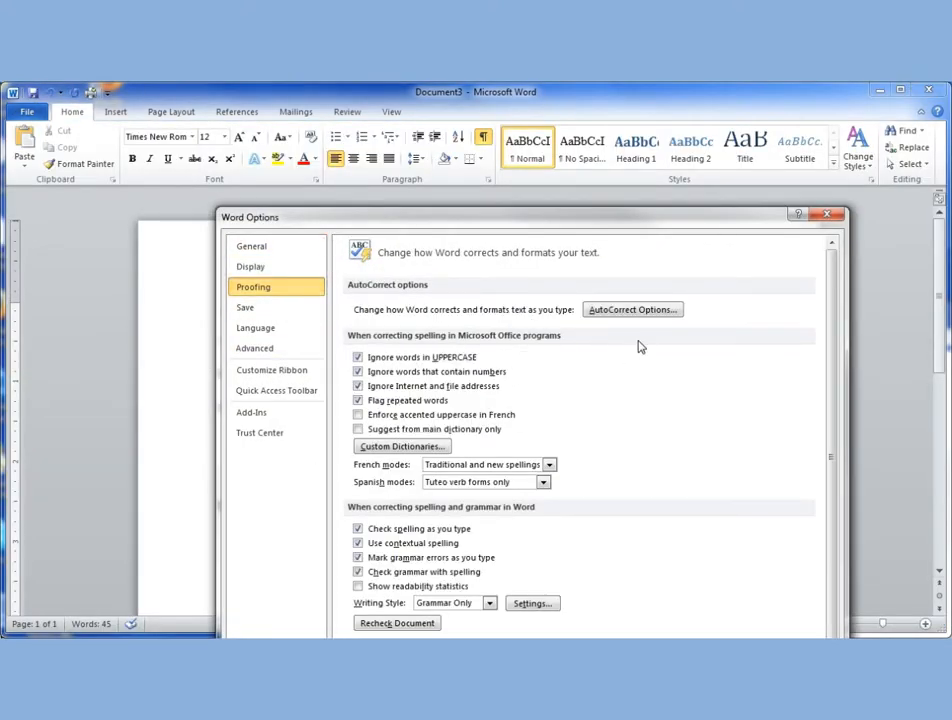
left_click(638, 310)
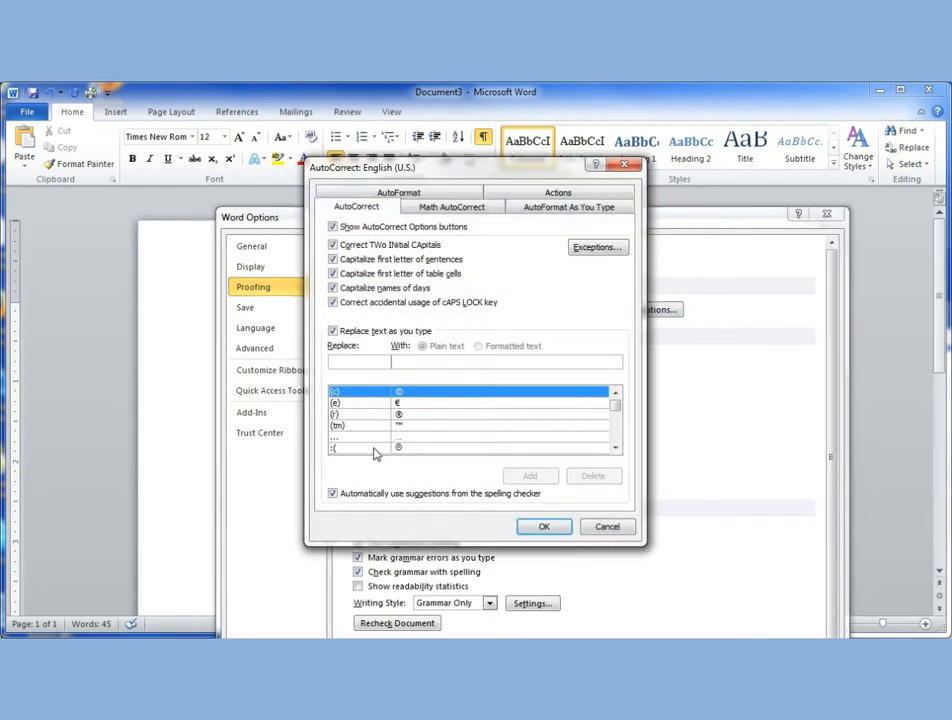
left_click_drag(616, 407, 616, 424)
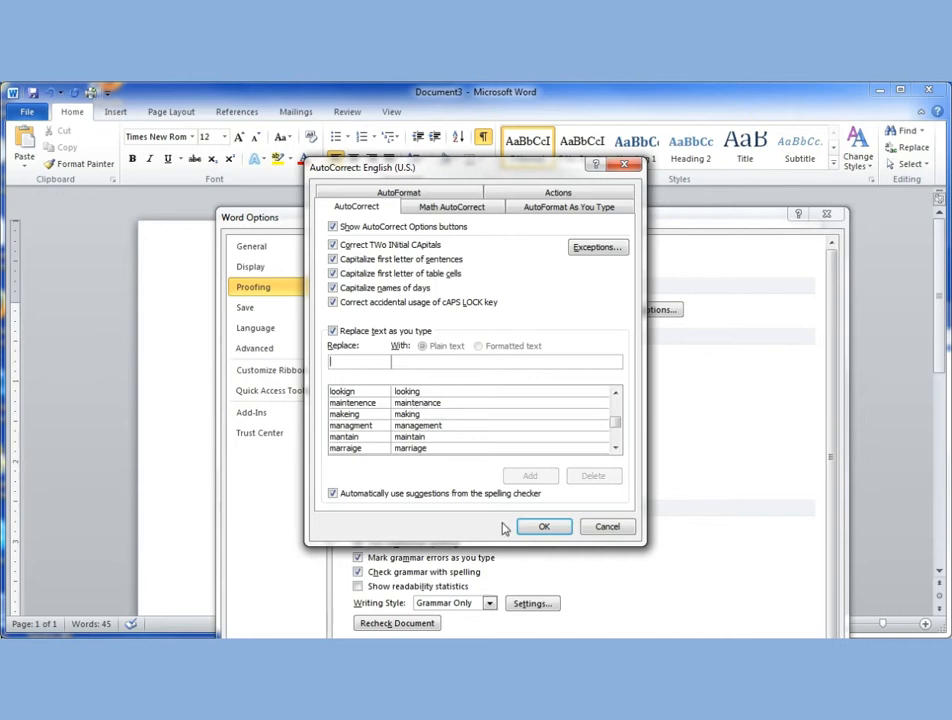
left_click(537, 528)
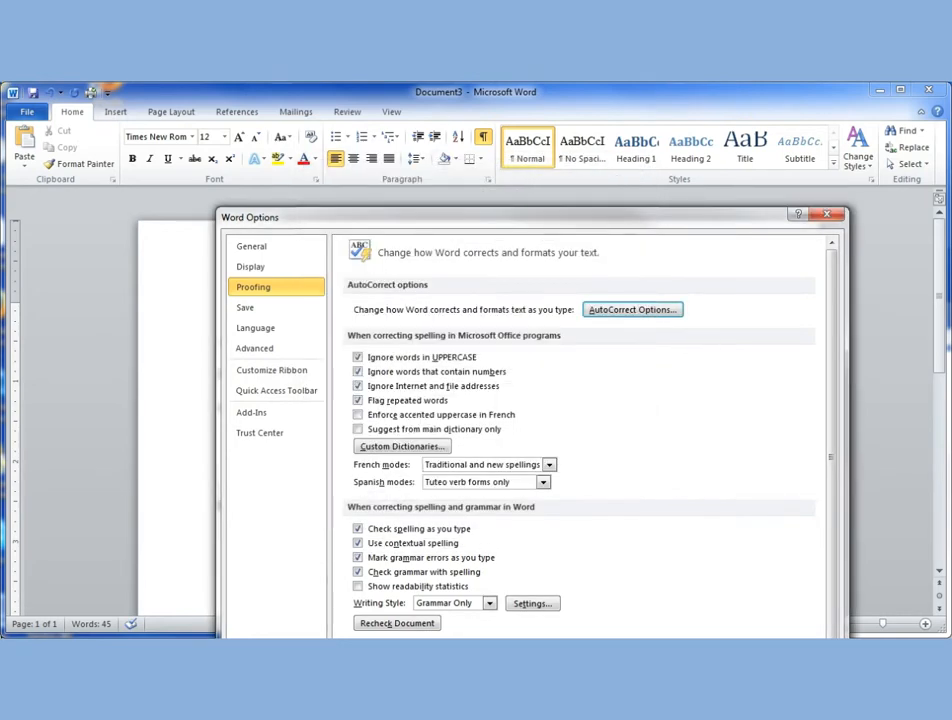
left_click(737, 700)
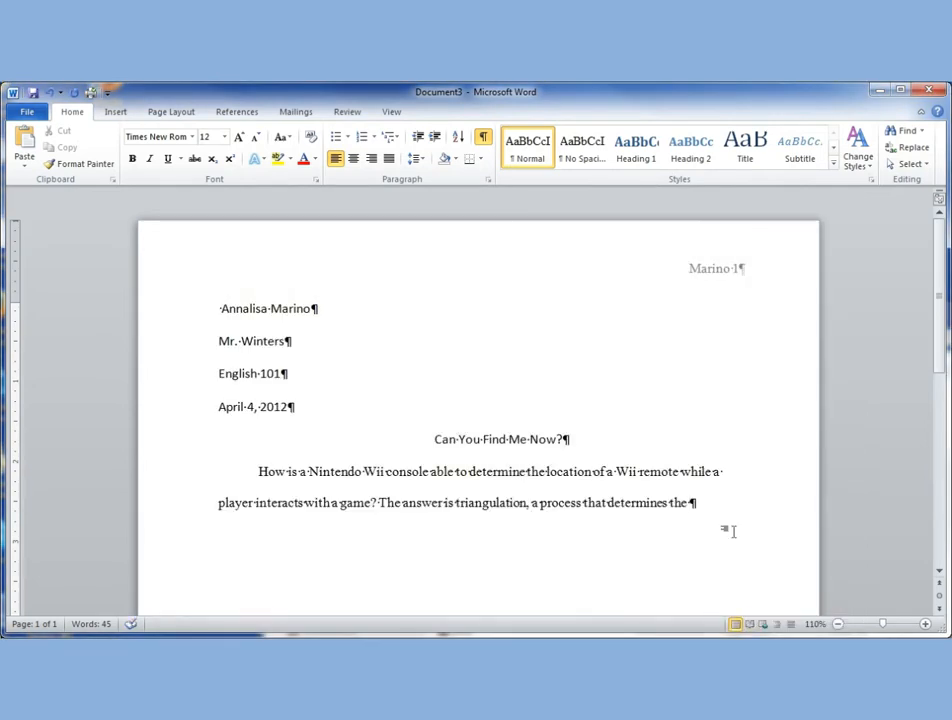
Test automatic correction by entering "lookign" at the end of the paragraph, and delete the word again.
type("looki")
type("gn")
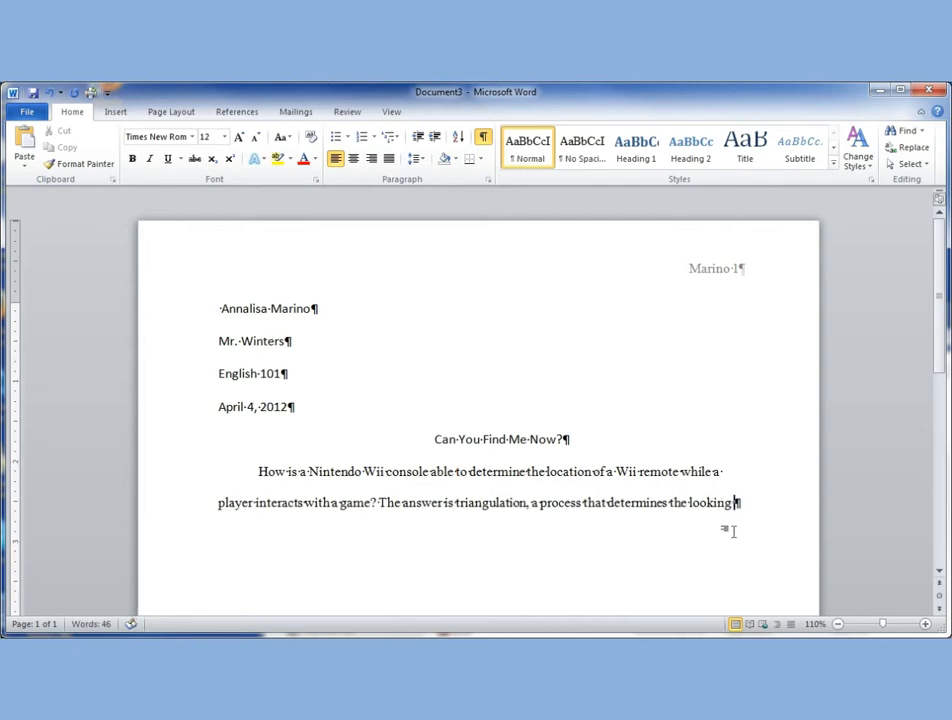
key("BackSpace")
key("BackSpace")
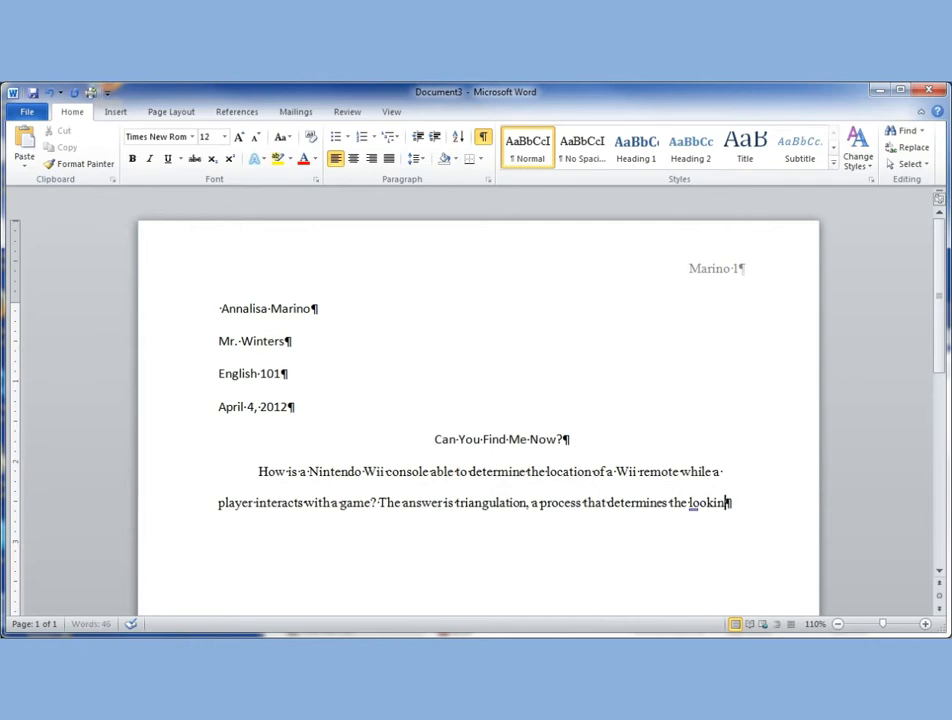
key("BackSpace")
key("BackSpace")
key("BackSpace")
key("BackSpace")
key("BackSpace")
key("BackSpace")
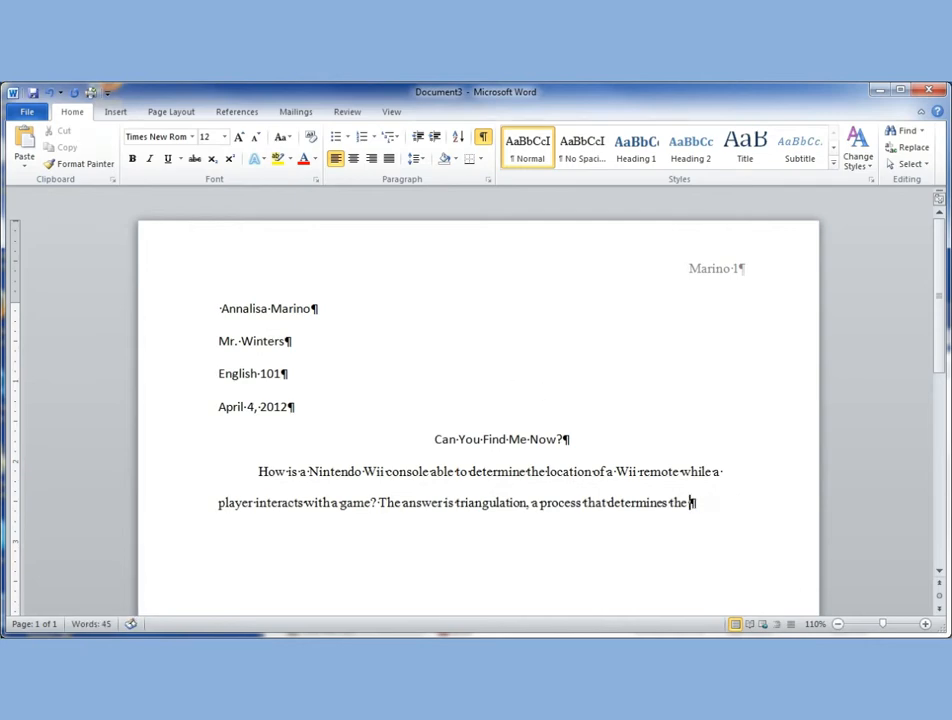
Return to the AutoCorrect settings to examine the Replace and With fields for custom entries, and close the options.
left_click(27, 111)
left_click(42, 394)
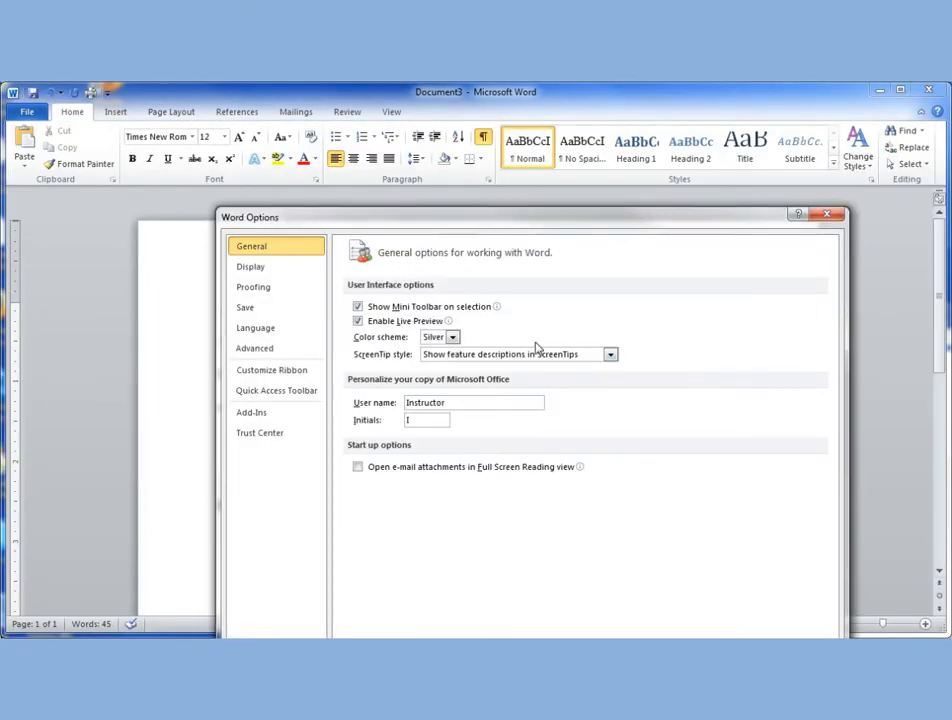
left_click(296, 291)
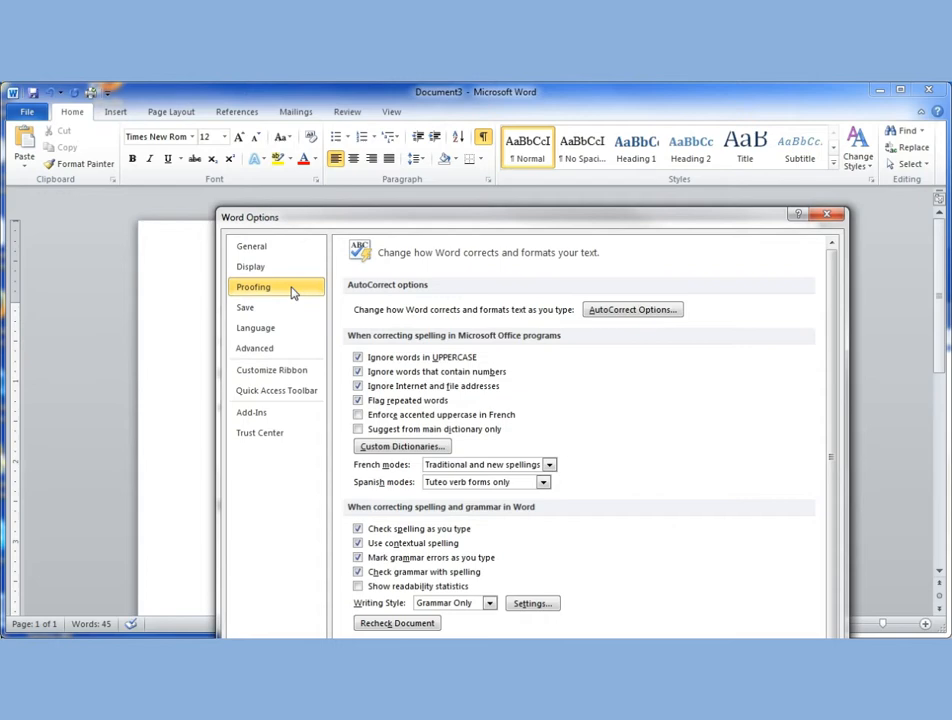
left_click(614, 314)
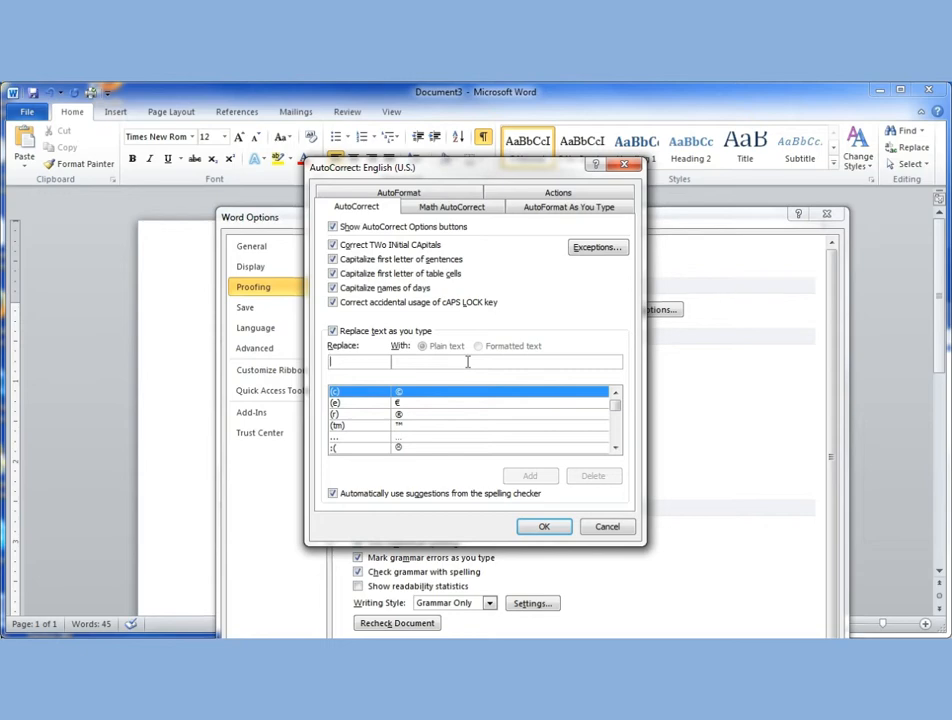
left_click(546, 528)
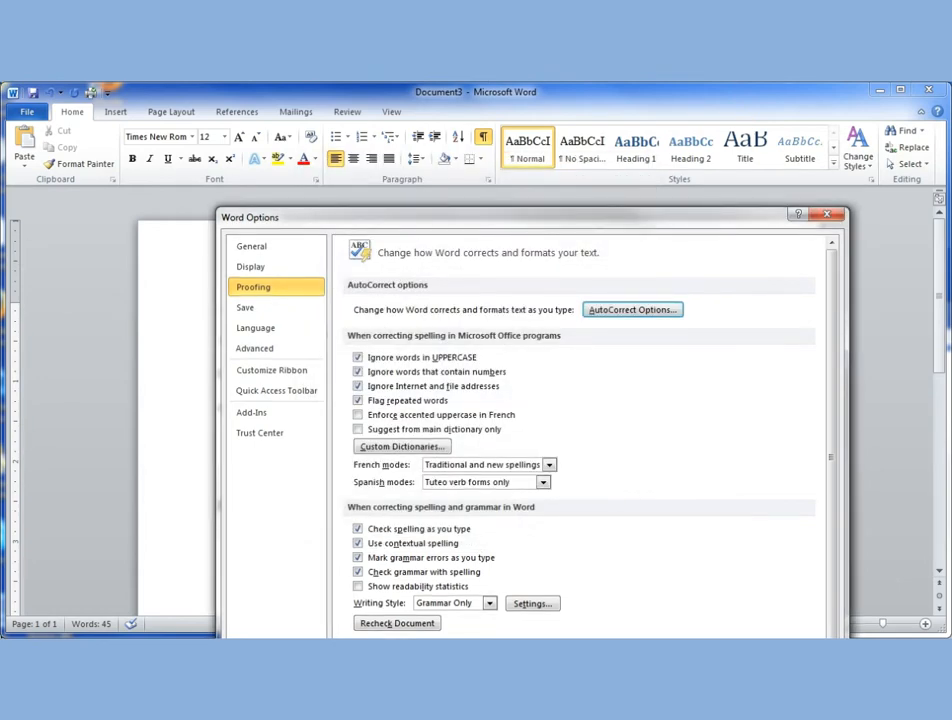
key("Escape")
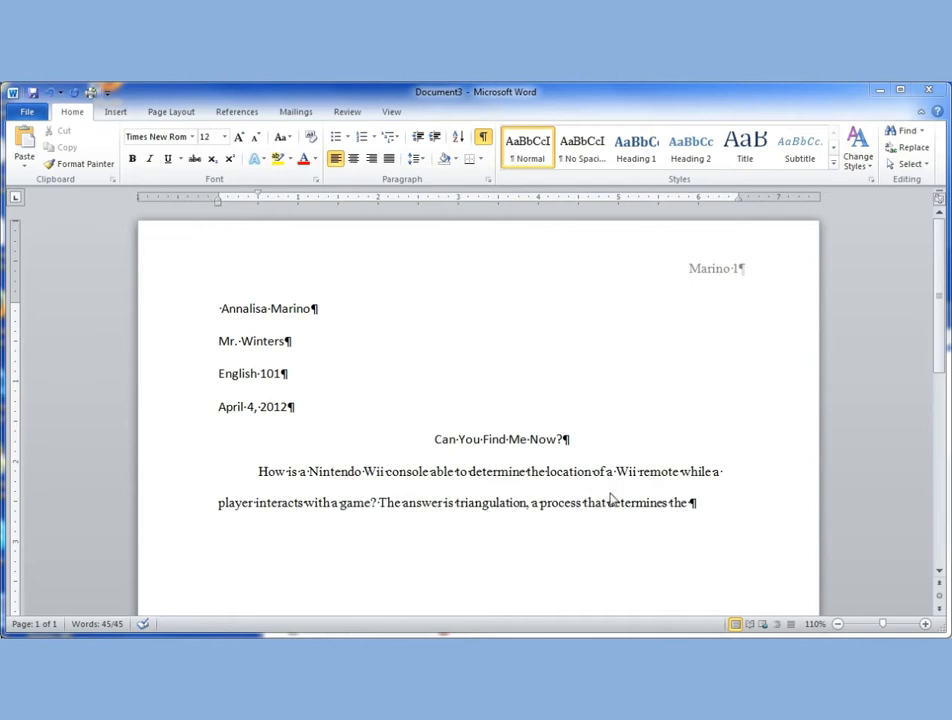
Paste the copied remaining text with source formatting at the paragraph's end, and split "baseline" into "base line" in the surveyors paragraph.
right_click(695, 508)
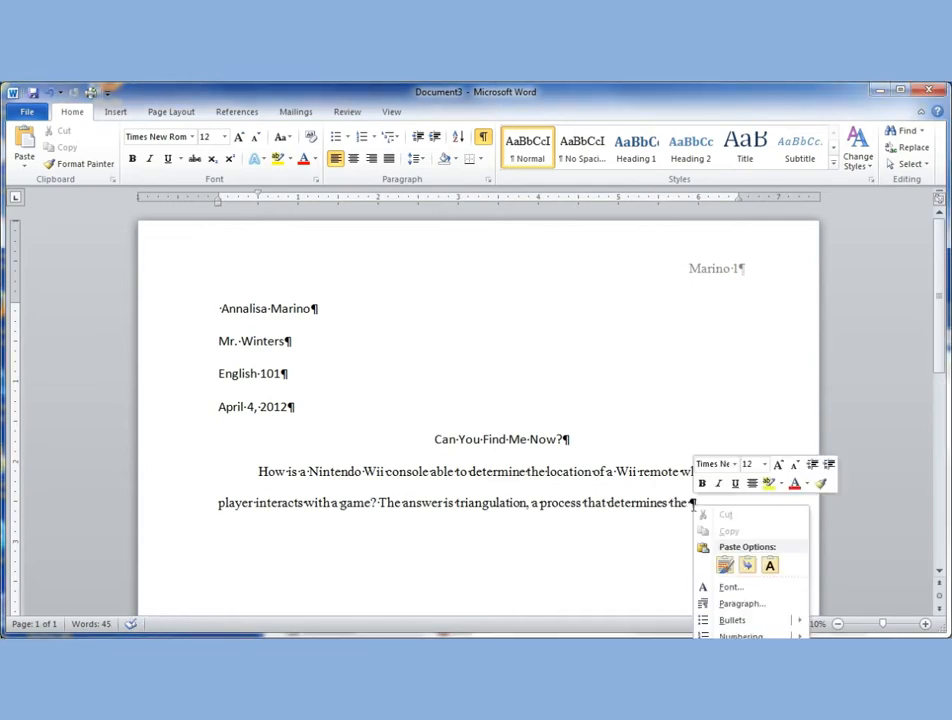
left_click(729, 565)
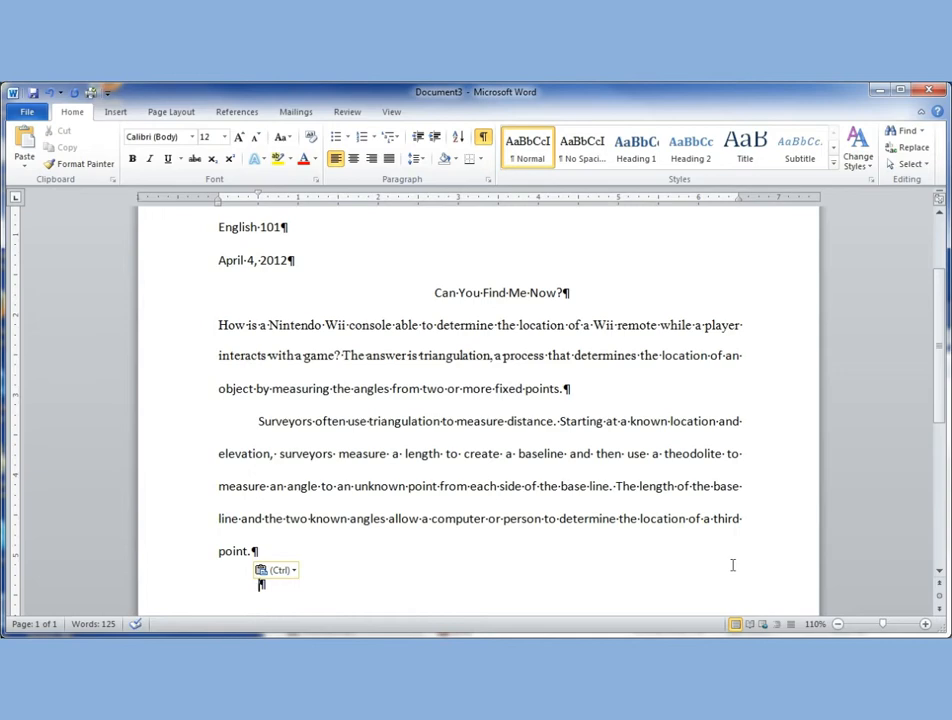
left_click(548, 453)
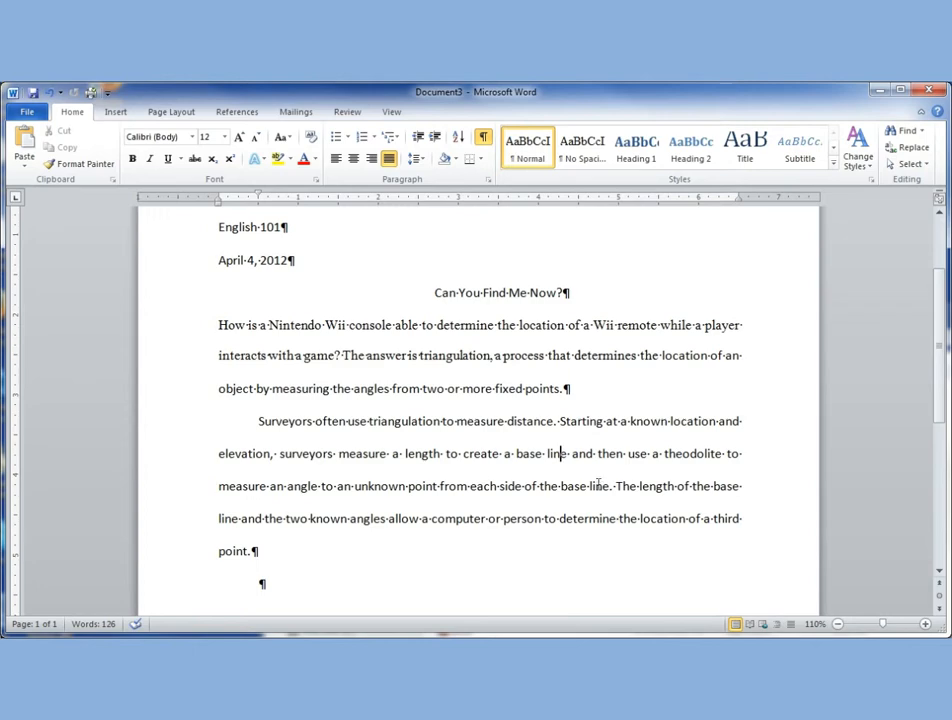
left_click(610, 487)
type(".")
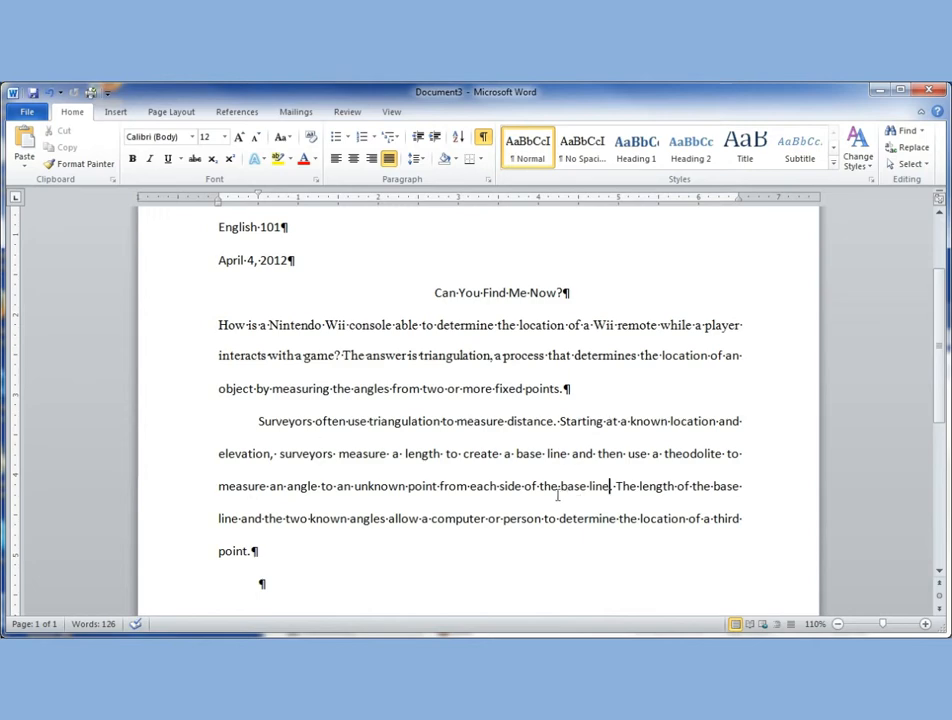
key("BackSpace")
type(".")
left_click(256, 116)
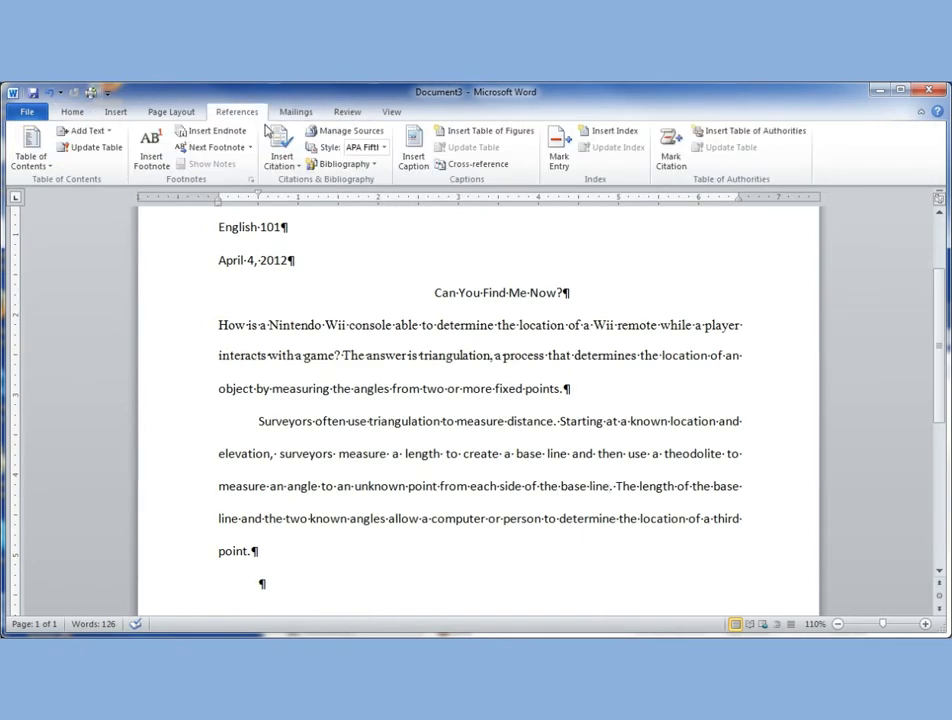
left_click(412, 160)
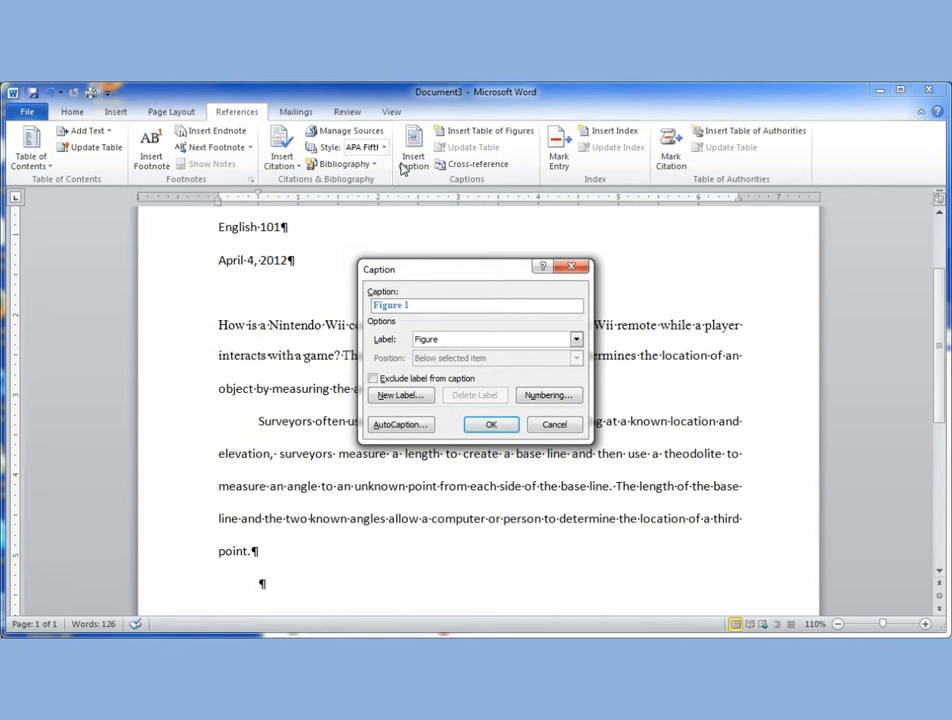
left_click(569, 270)
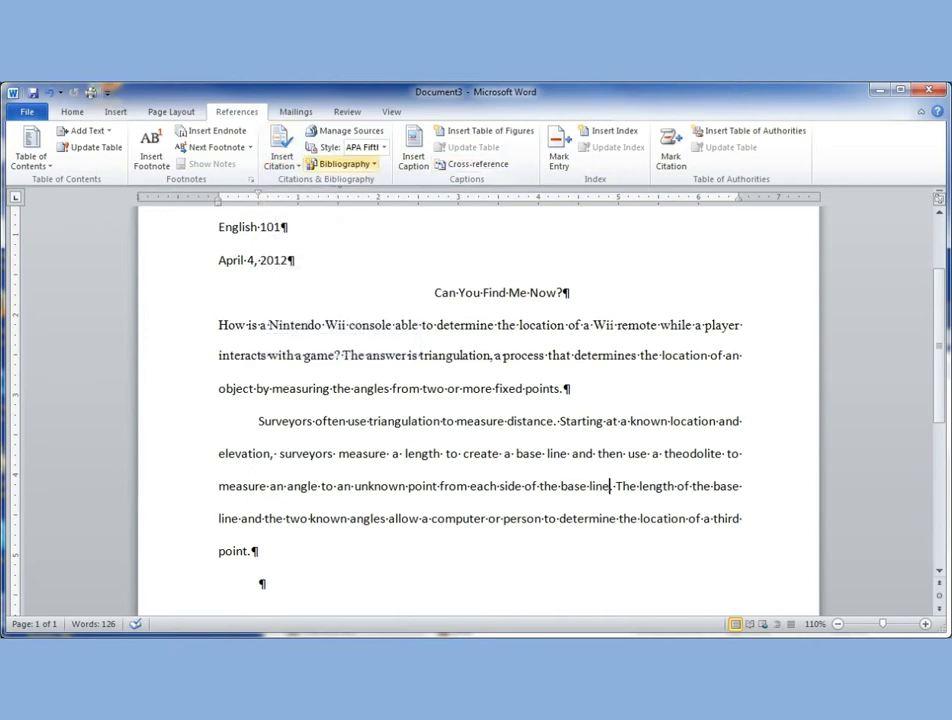
left_click(284, 166)
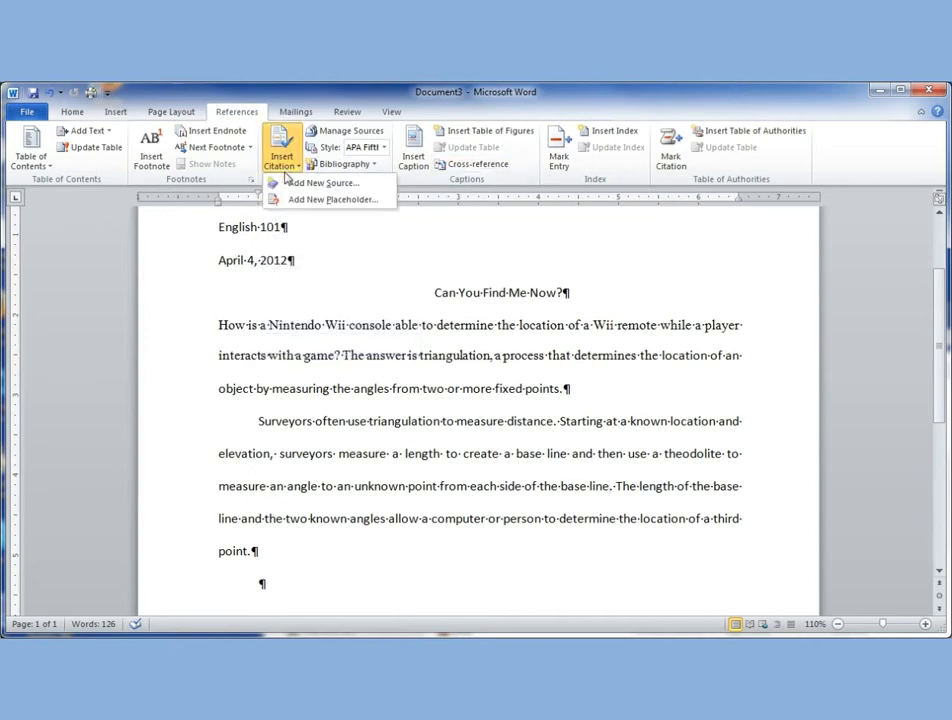
left_click(300, 186)
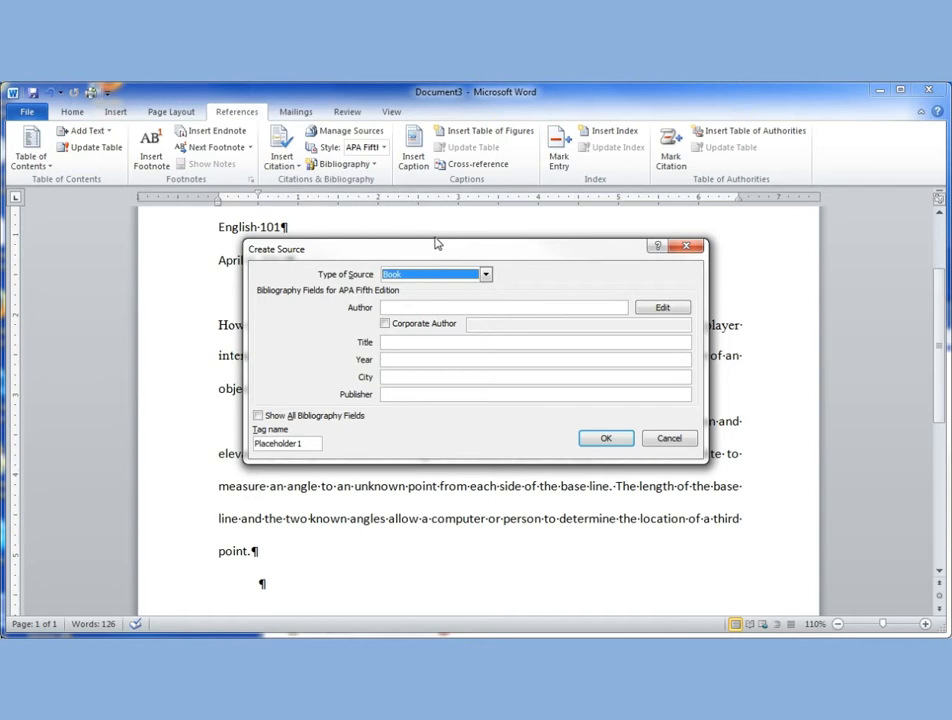
left_click(686, 246)
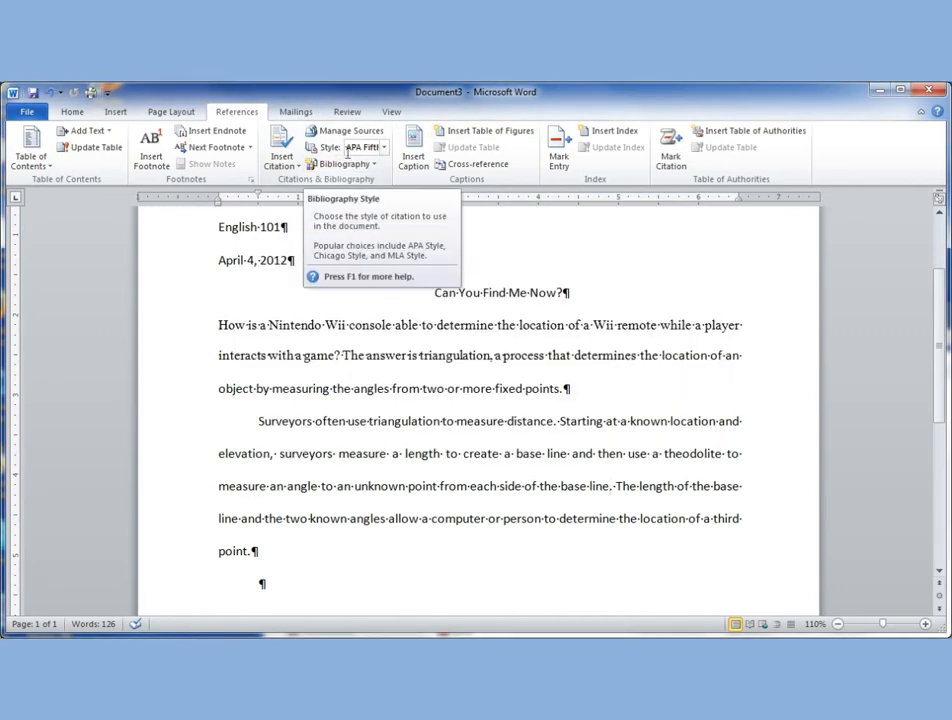
Set the citation style to MLA Sixth Edition and start a new citation source of type Article in a Periodical.
left_click(382, 148)
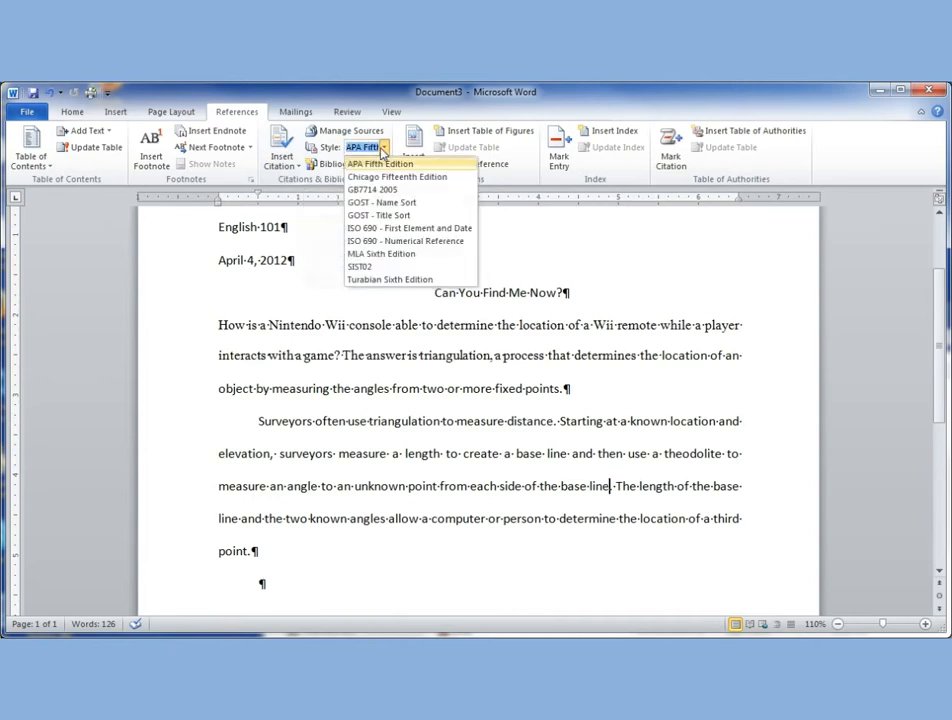
left_click(380, 255)
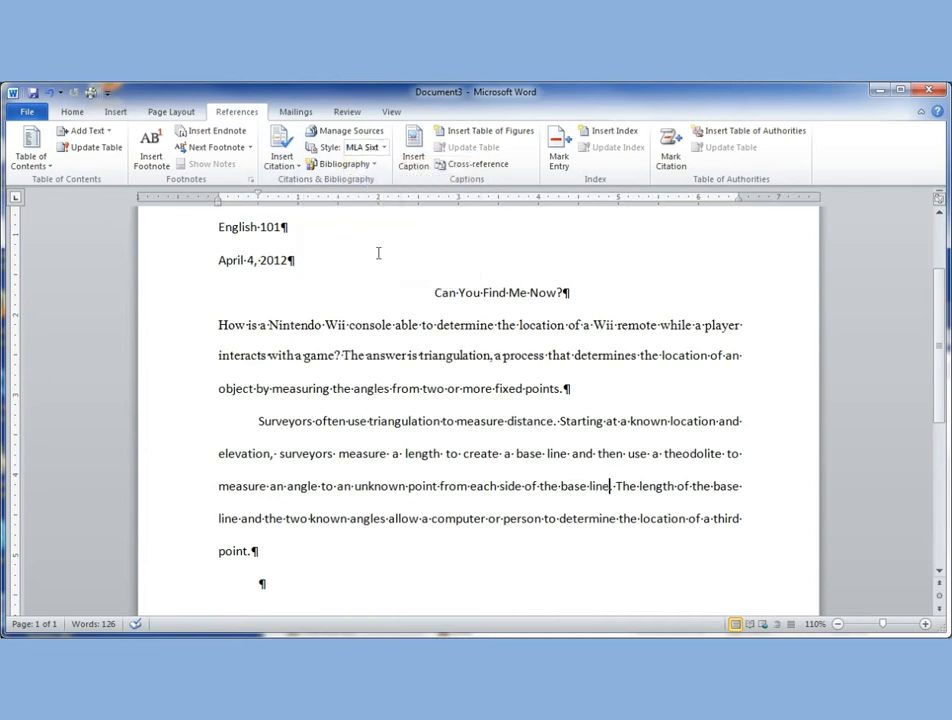
left_click(280, 168)
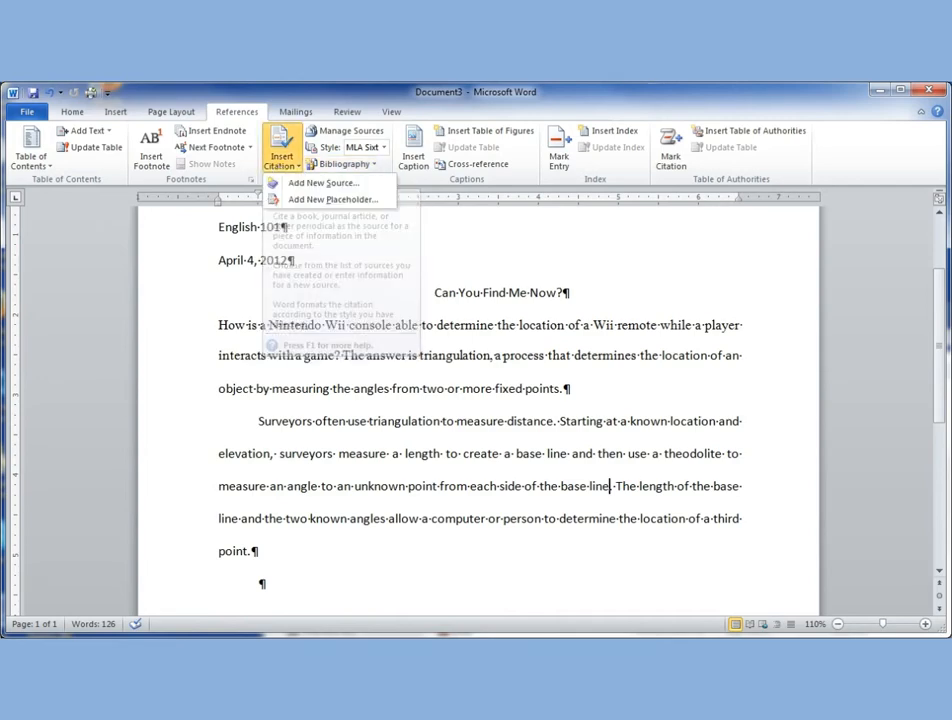
left_click(308, 186)
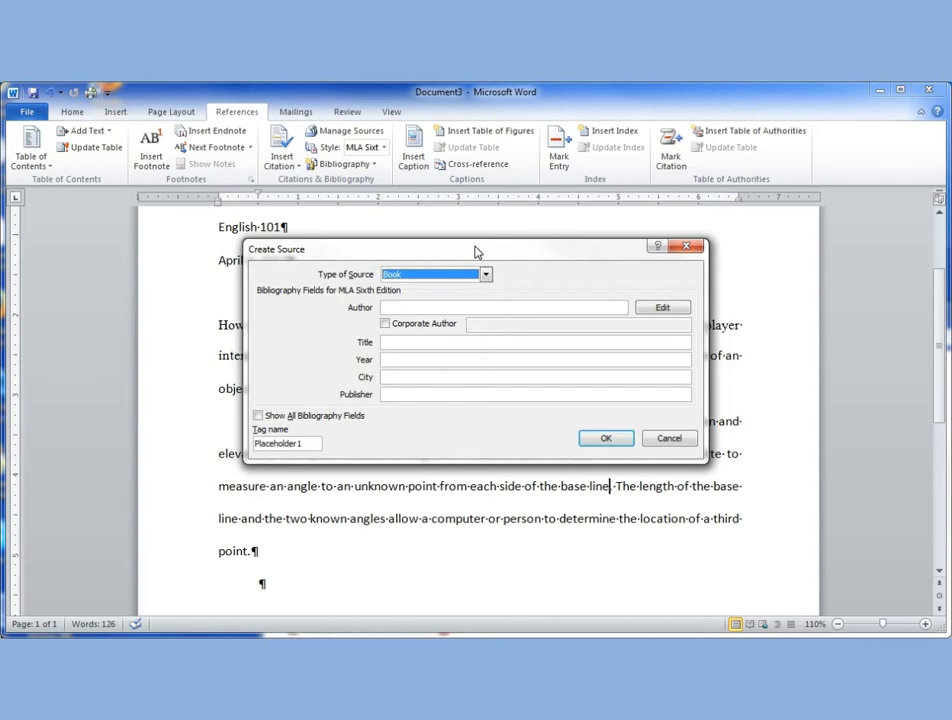
left_click(486, 275)
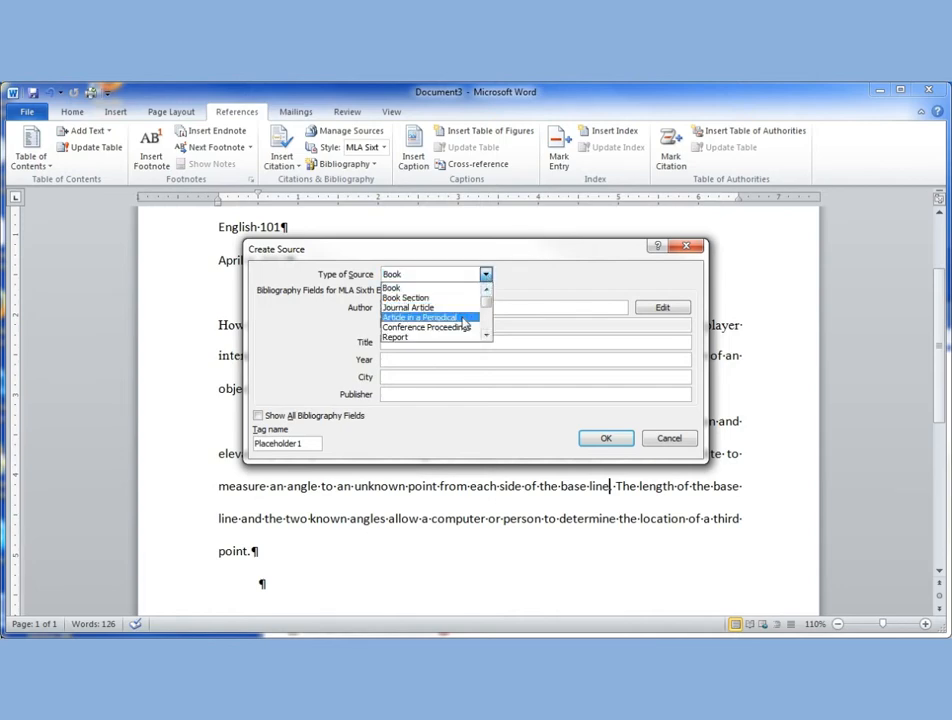
left_click(463, 319)
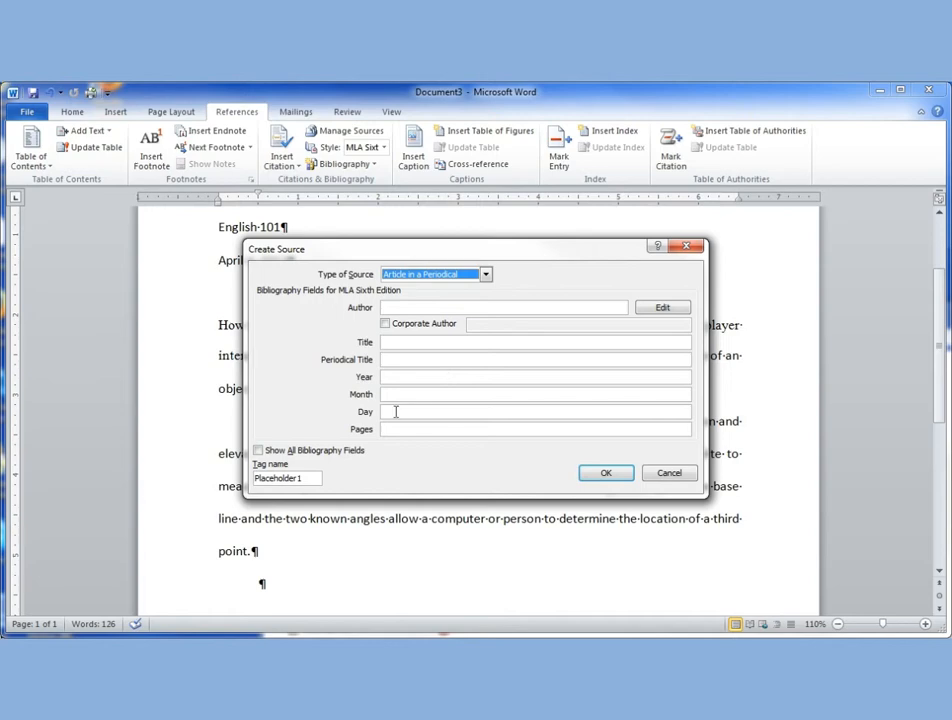
Check the full set of bibliography fields, return to the short set, and enter the author's name with the surname first.
left_click(257, 451)
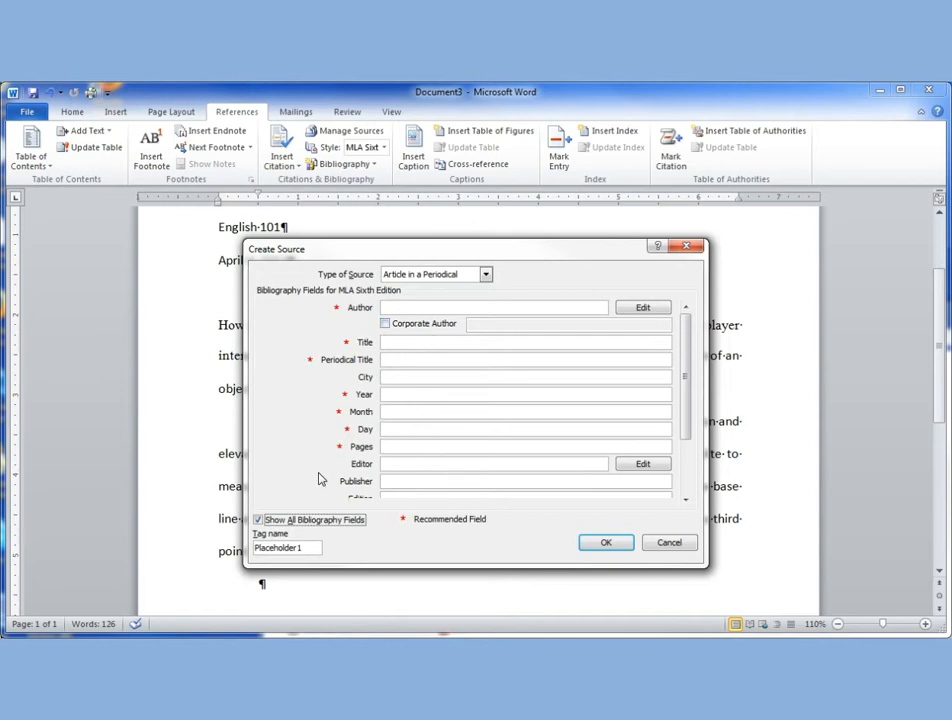
left_click(258, 520)
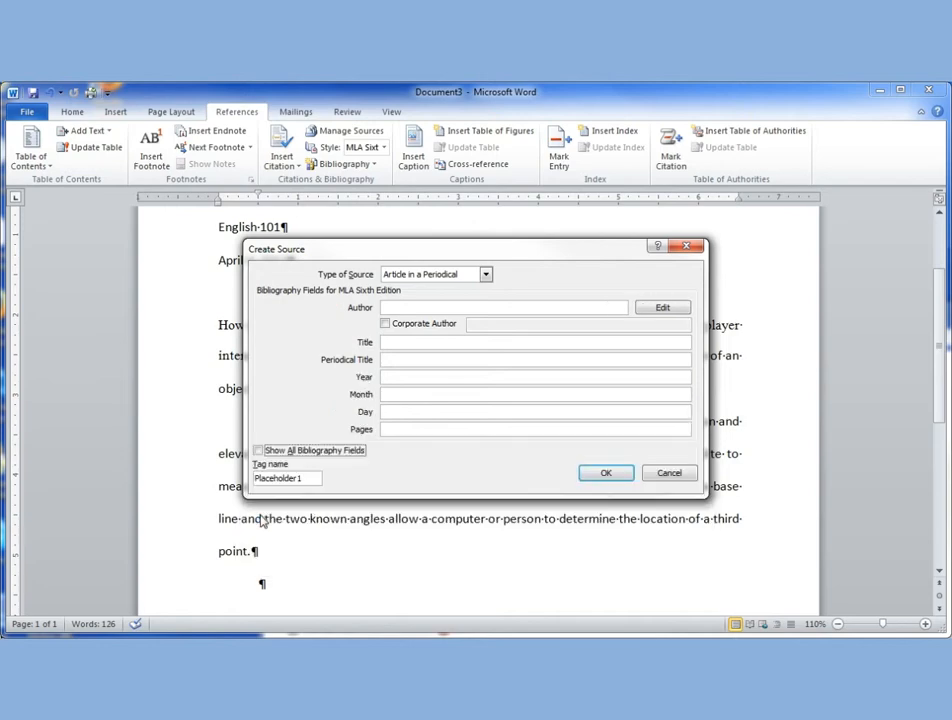
left_click(429, 305)
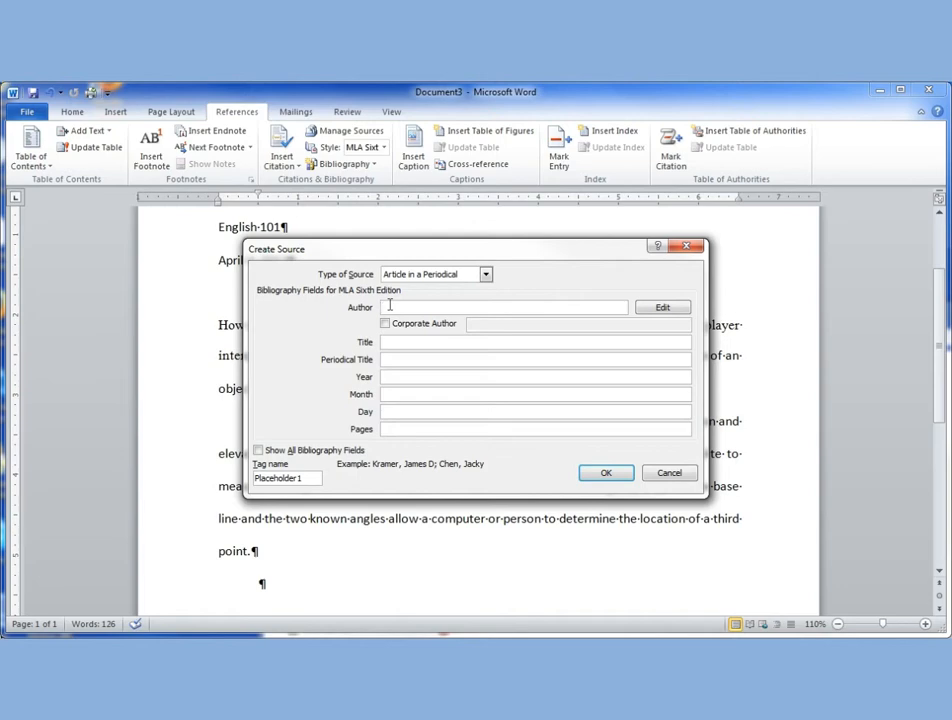
type("Janis, Malila")
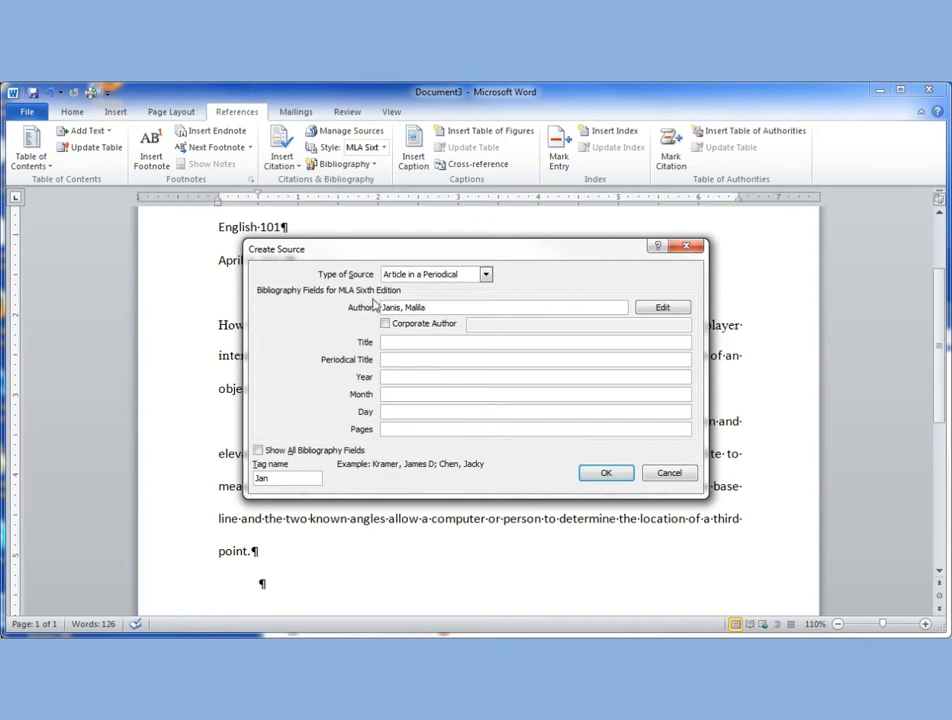
Enter "How Surveyors Measure and Calculate Angles" as the article title of the source.
left_click(403, 342)
type("Ho")
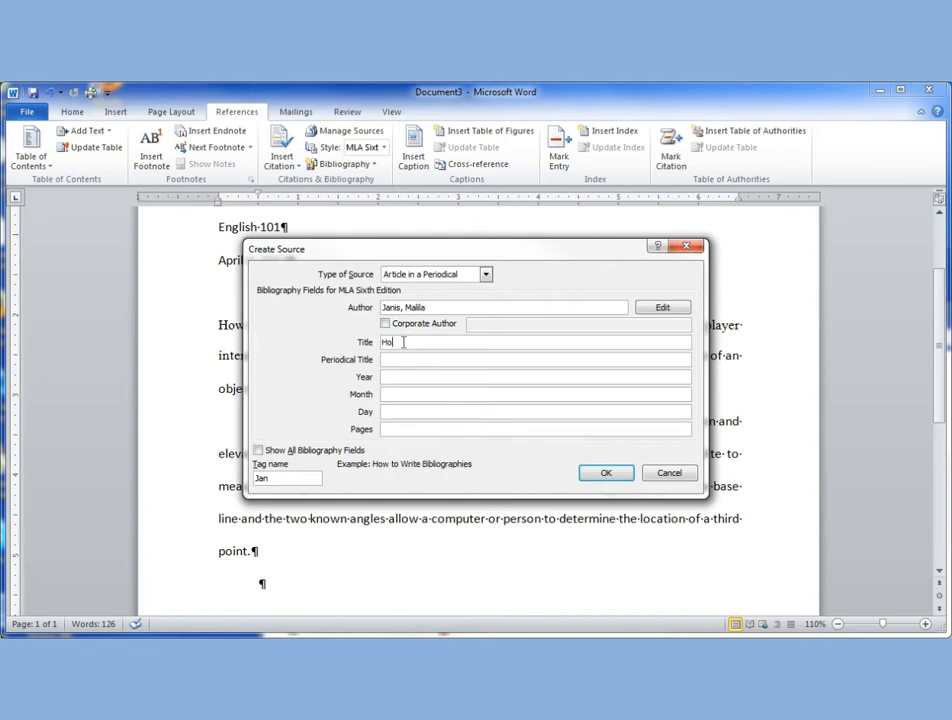
type("w Surveyors Ca")
key("BackSpace")
key("BackSpace")
type("measure and")
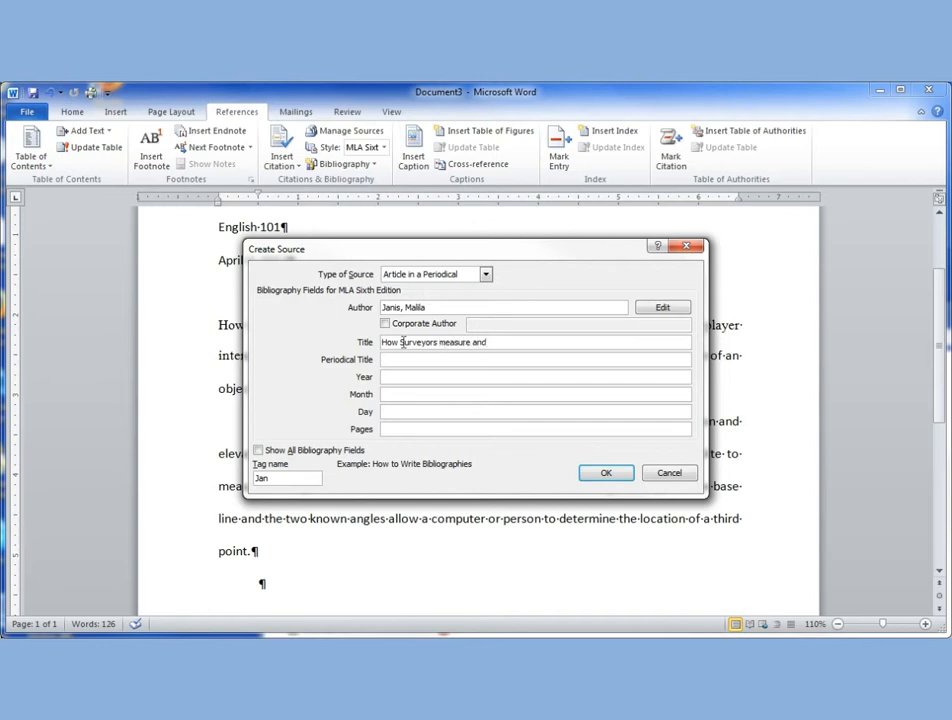
key("BackSpace")
key("BackSpace")
key("BackSpace")
key("BackSpace")
key("BackSpace")
key("BackSpace")
key("BackSpace")
key("BackSpace")
key("BackSpace")
key("BackSpace")
key("BackSpace")
key("BackSpace")
type("Measure and ")
type("Cald")
key("BackSpace")
type("culate angles")
key("BackSpace")
key("BackSpace")
key("BackSpace")
key("BackSpace")
key("BackSpace")
key("BackSpace")
type("Angles")
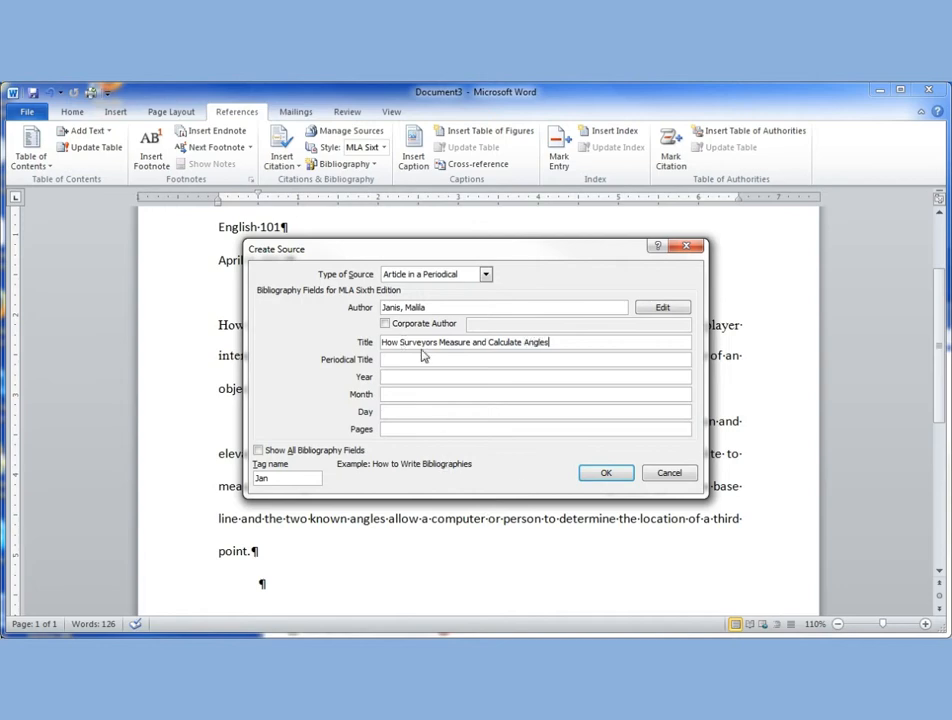
Enter "Today's Modern Surveyoe" as the periodical title of the source.
left_click(400, 361)
type("Today's ")
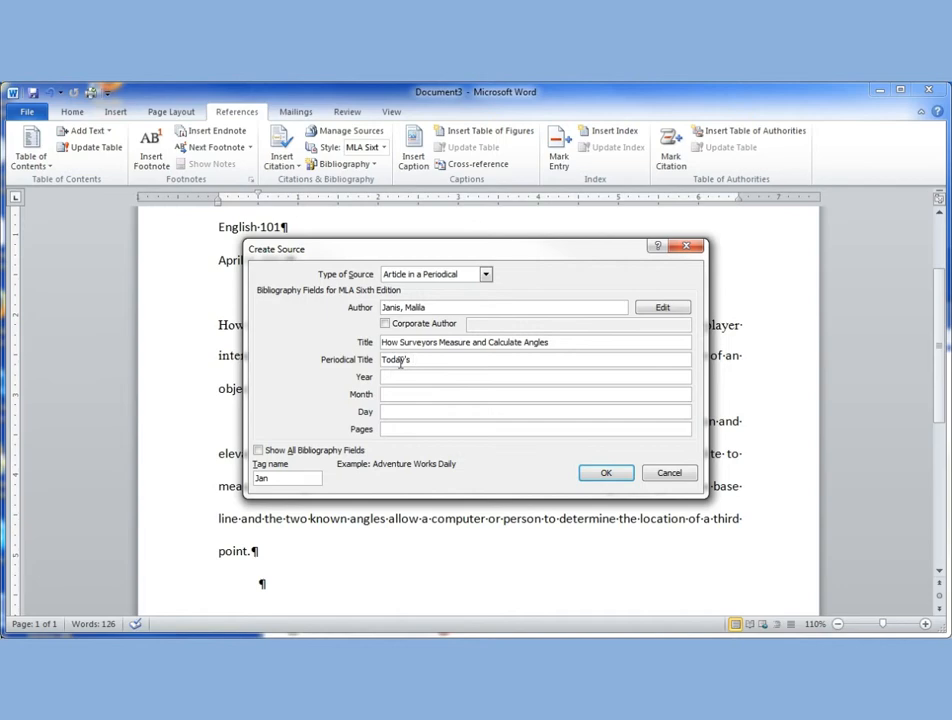
type("Modern Surveyoe")
Set the source's publication year to 2012 and its month to March.
left_click(422, 376)
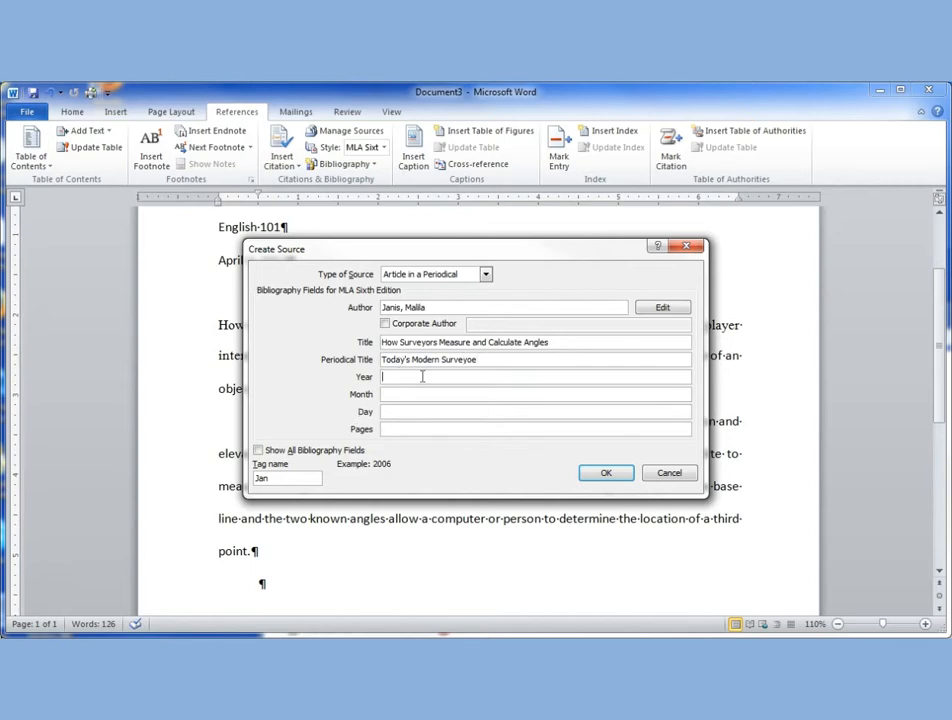
type("2012")
left_click(420, 393)
type("Mar")
key("BackSpace")
type("ch")
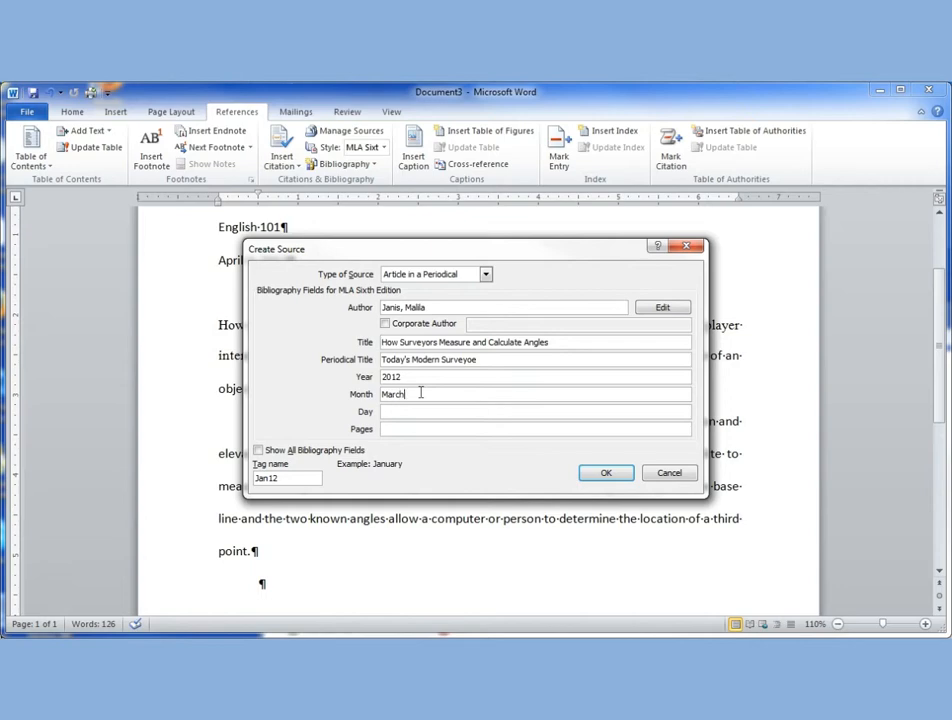
Set the source's pages to 30-48 and insert the citation after "base line" in the surveyors paragraph.
left_click(417, 428)
type("30-48")
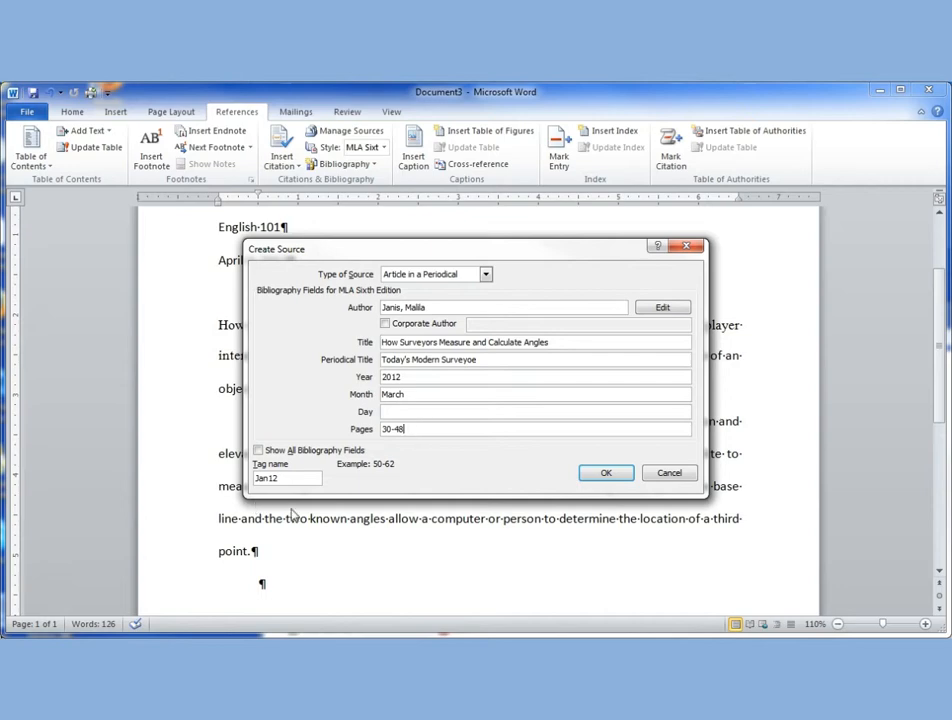
left_click(601, 474)
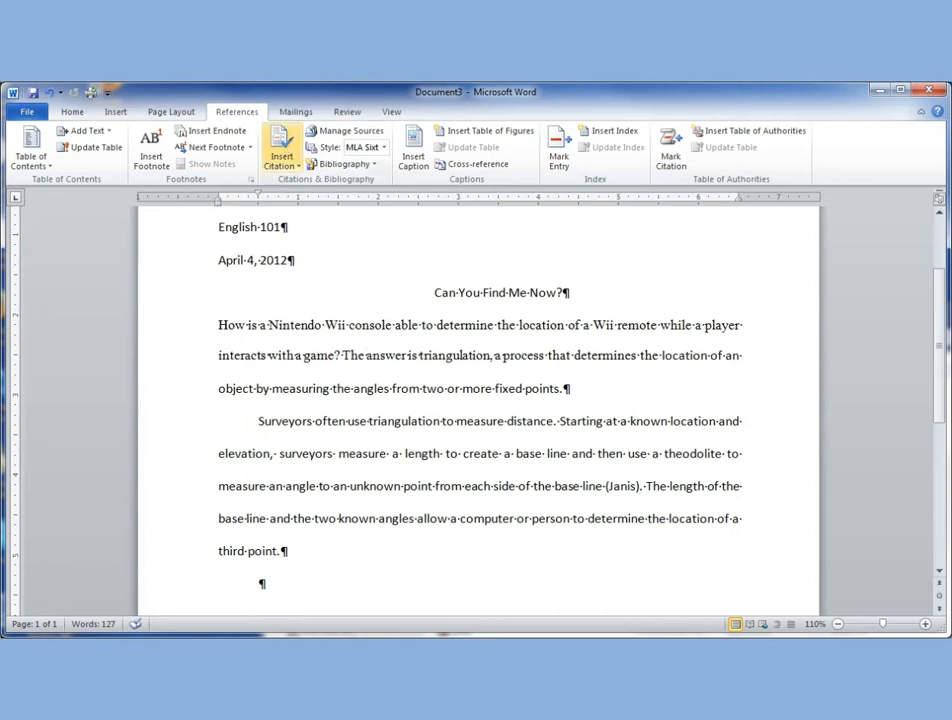
Insert a second citation of the existing surveyors article after "third point" at the paragraph's end.
left_click(283, 148)
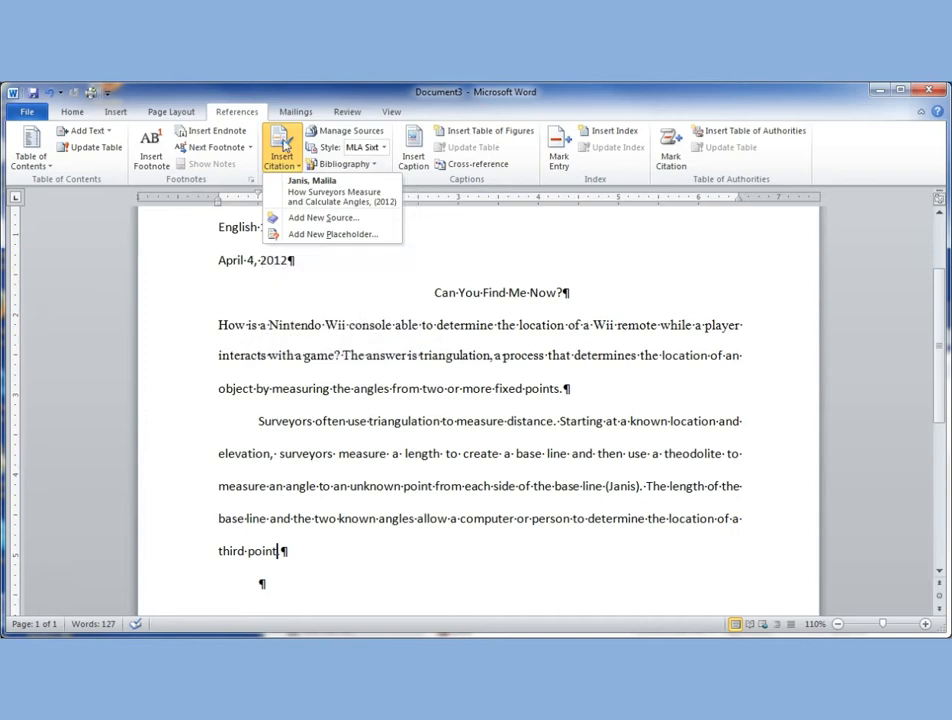
left_click(338, 193)
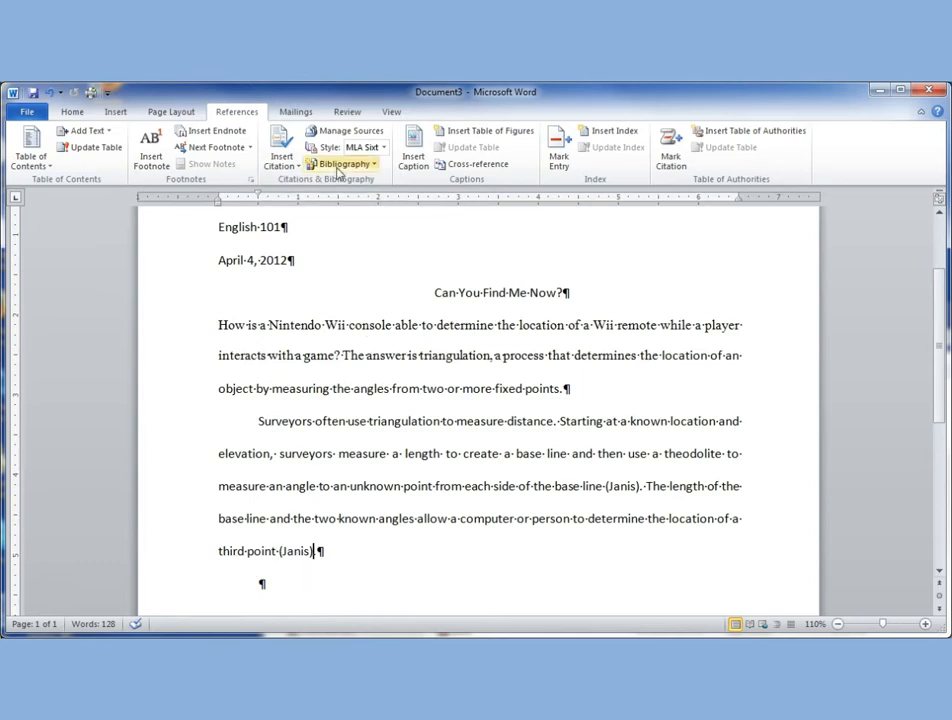
Examine the master and current source lists in the Source Manager, and close it without changes.
left_click(352, 140)
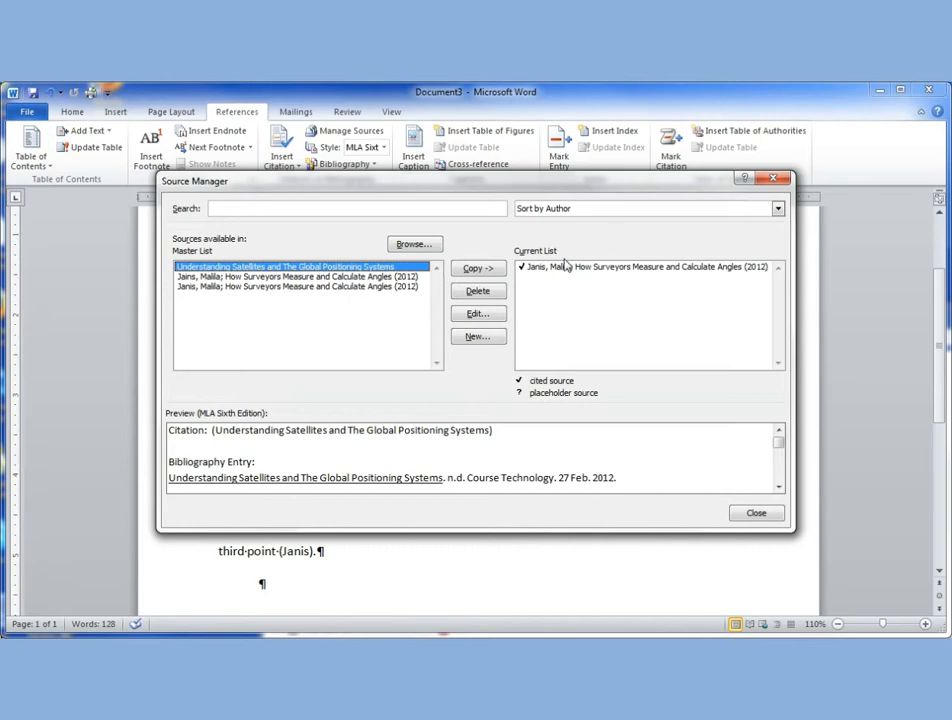
left_click(773, 178)
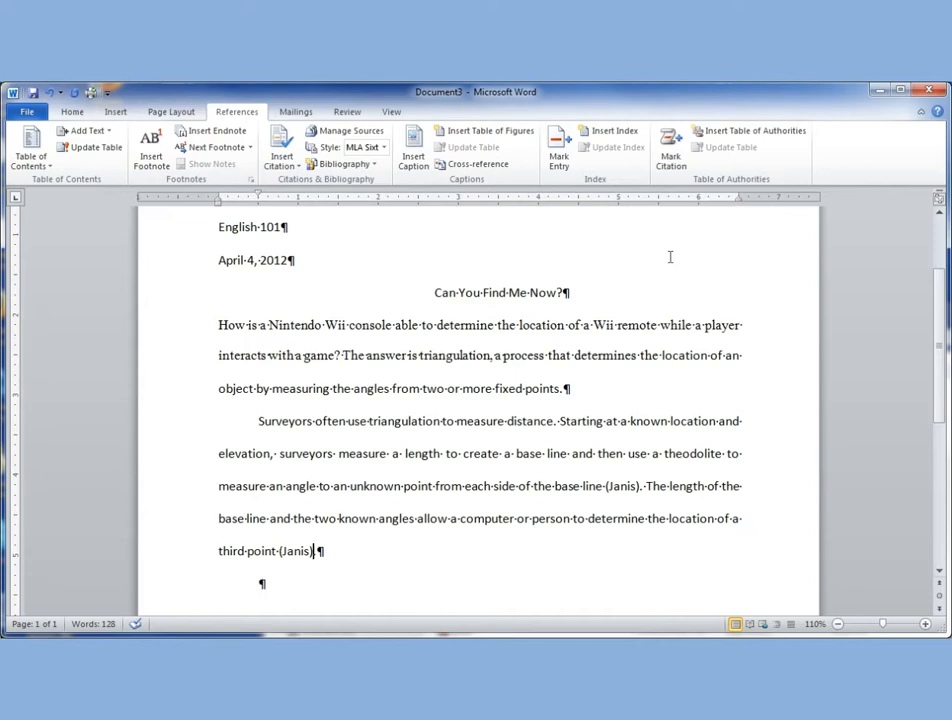
left_click(340, 131)
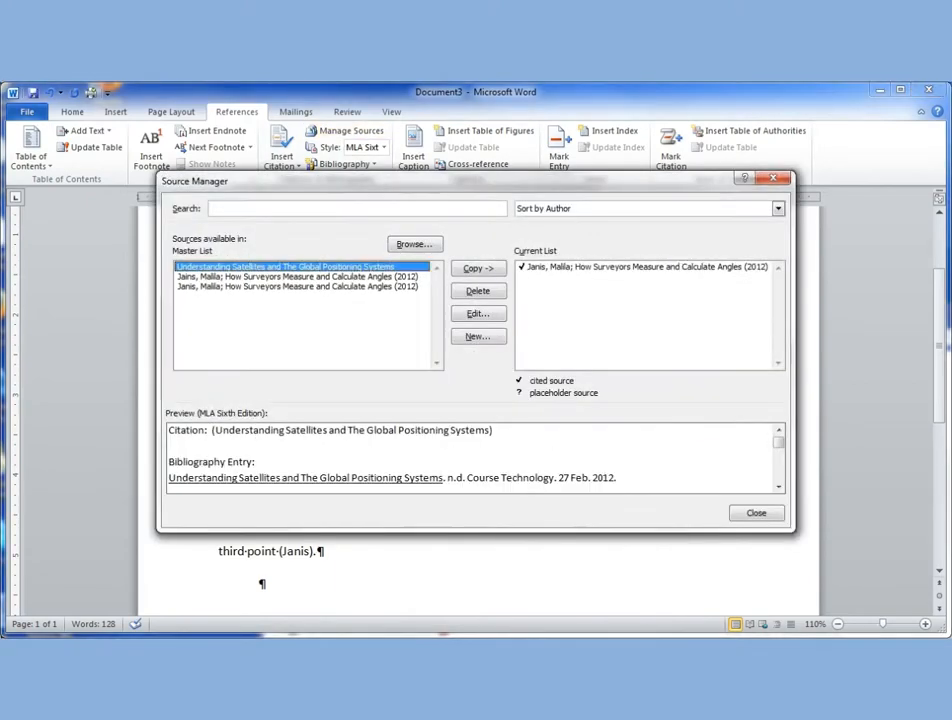
left_click(784, 178)
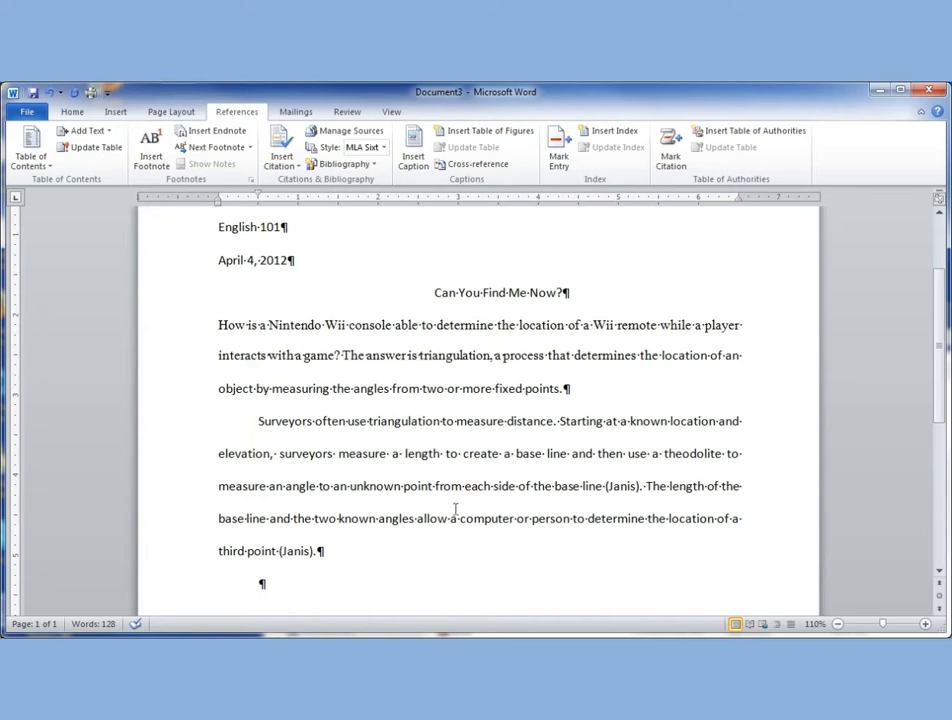
Undo the citation inserted after "third point".
key("ctrl+z")
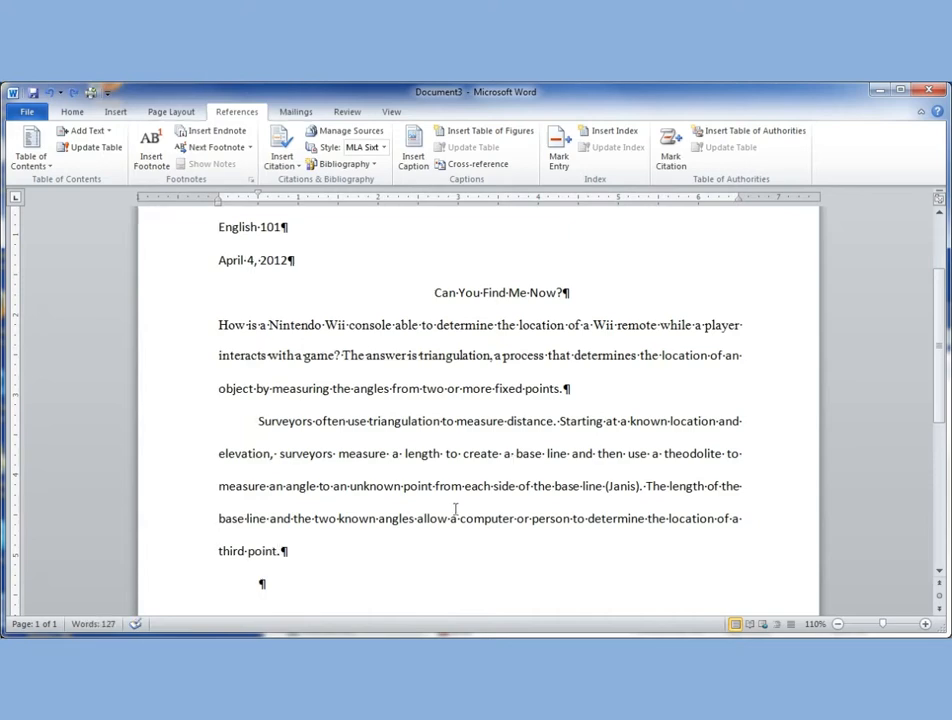